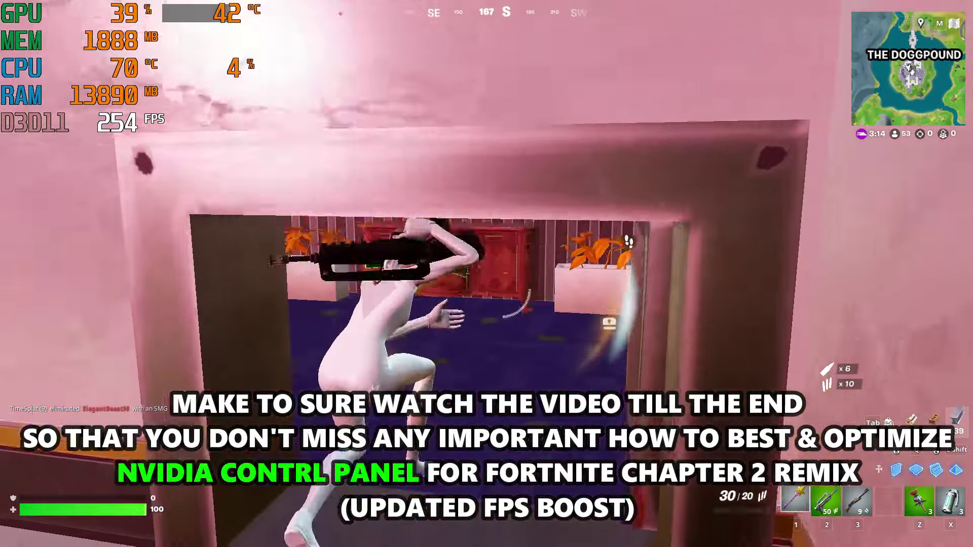
key("Tab")
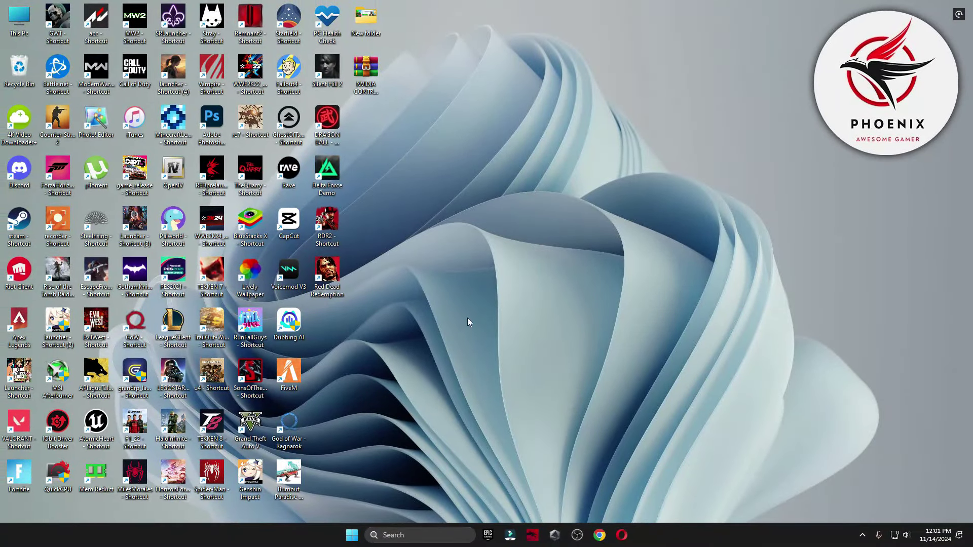
Search Windows for "create a restore point" and open that Control Panel entry
left_click(422, 536)
type("create a restore point")
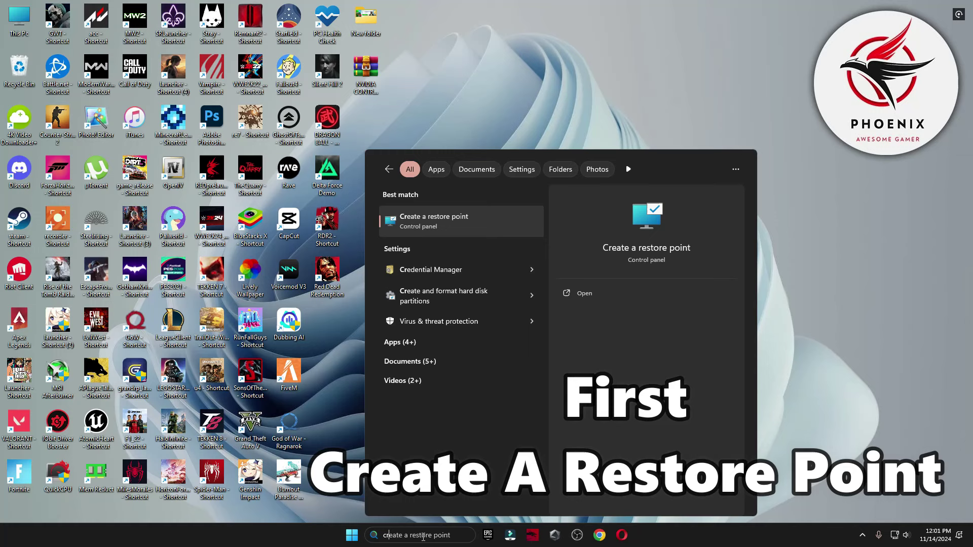
left_click(522, 169)
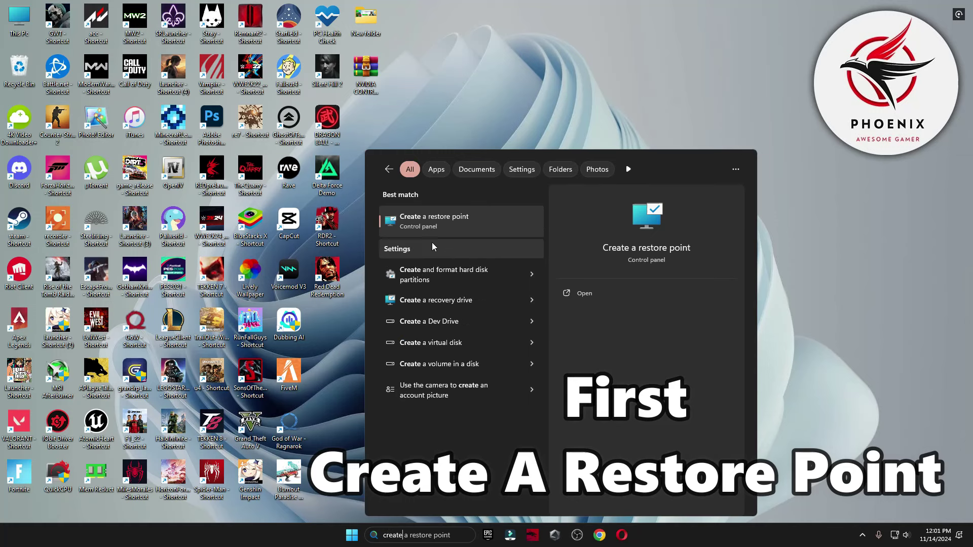
left_click(431, 220)
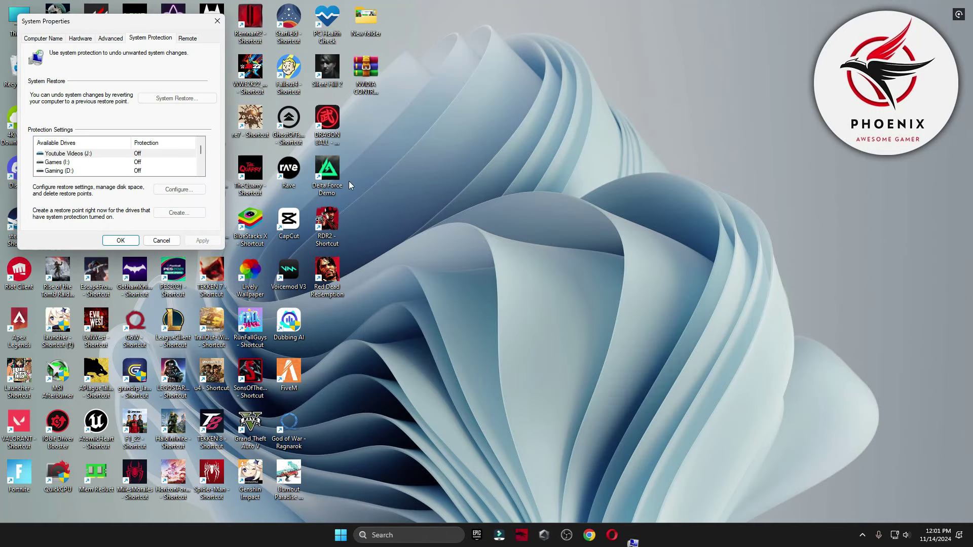
Open the protection configuration of Local Disk (C:) and accept it with system protection turned on
left_click_drag(132, 17, 586, 96)
scroll(506, 233, "down", 2)
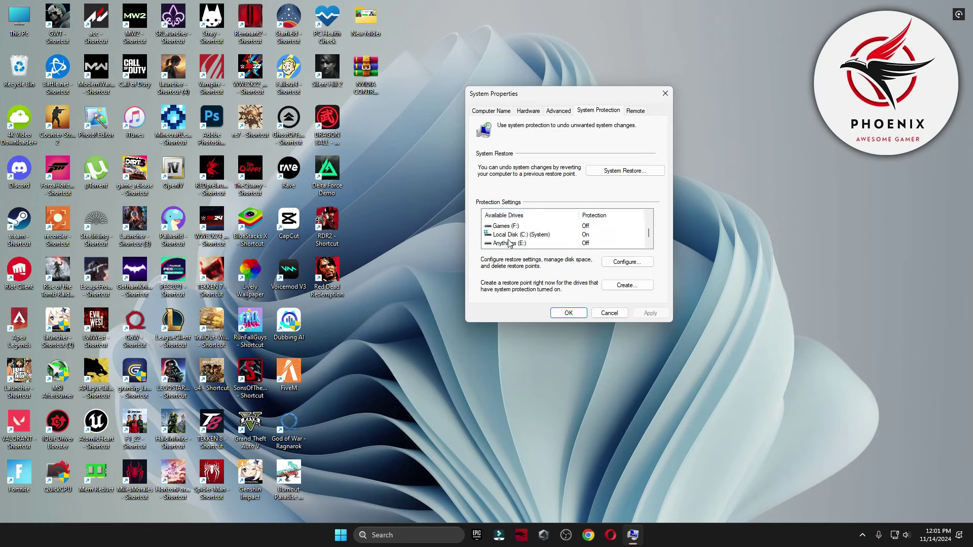
left_click(498, 242)
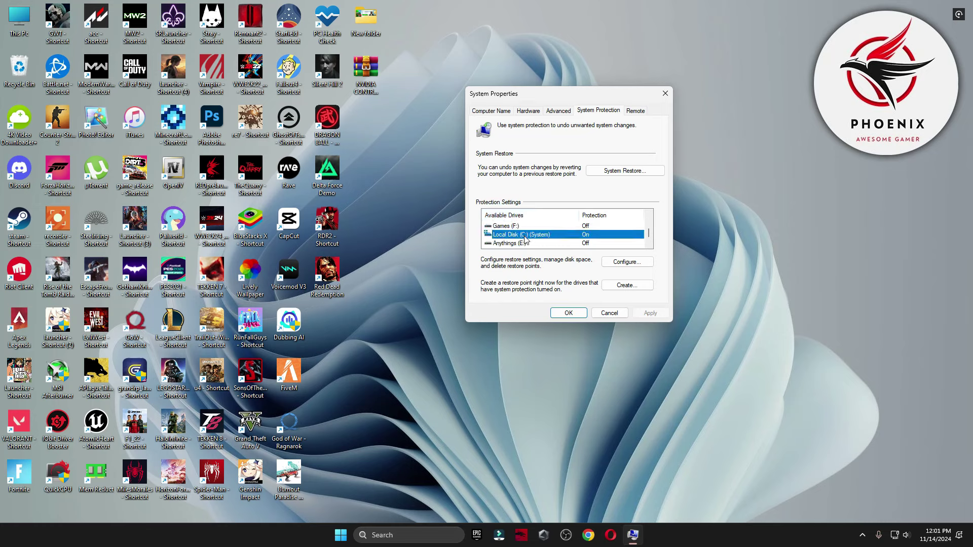
left_click(630, 264)
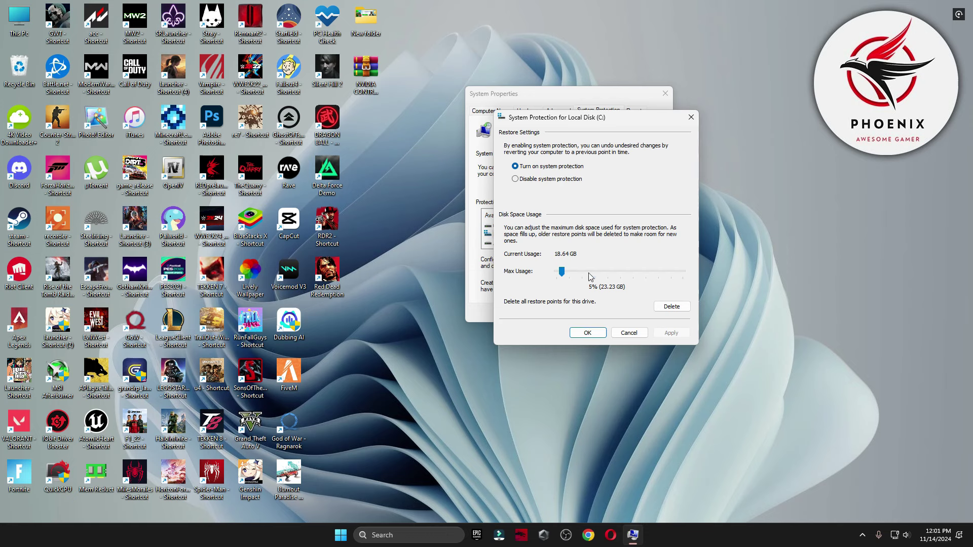
left_click(596, 335)
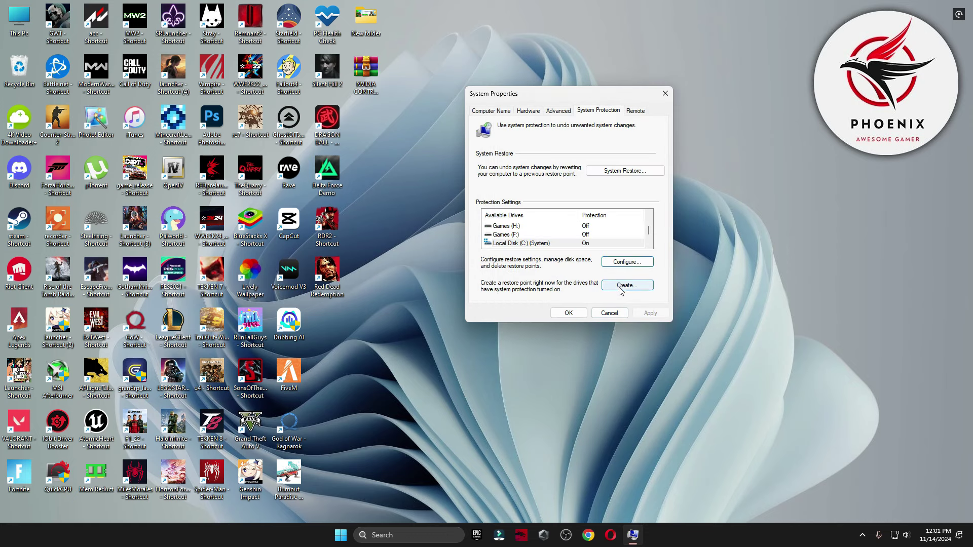
Create a restore point described as "backup" and close the System Properties dialog
left_click(625, 287)
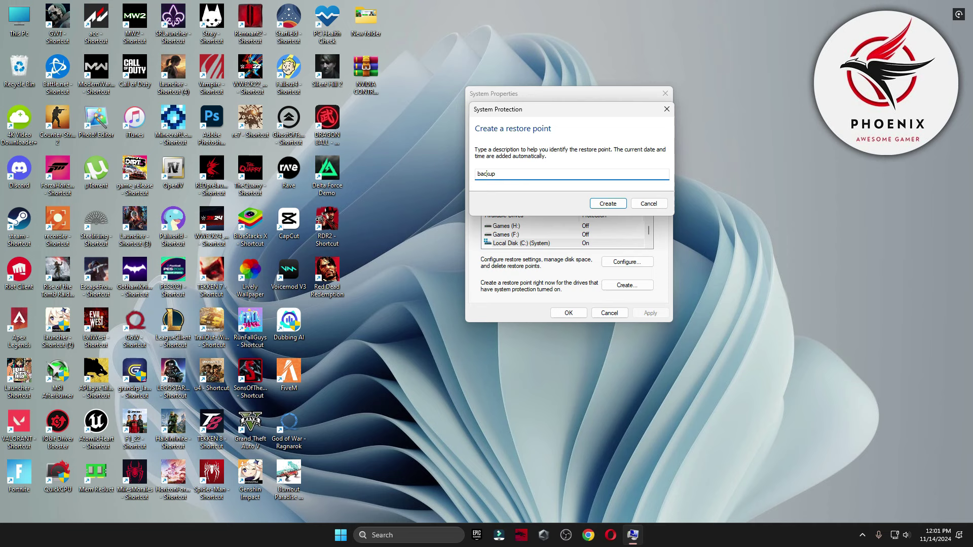
left_click(605, 206)
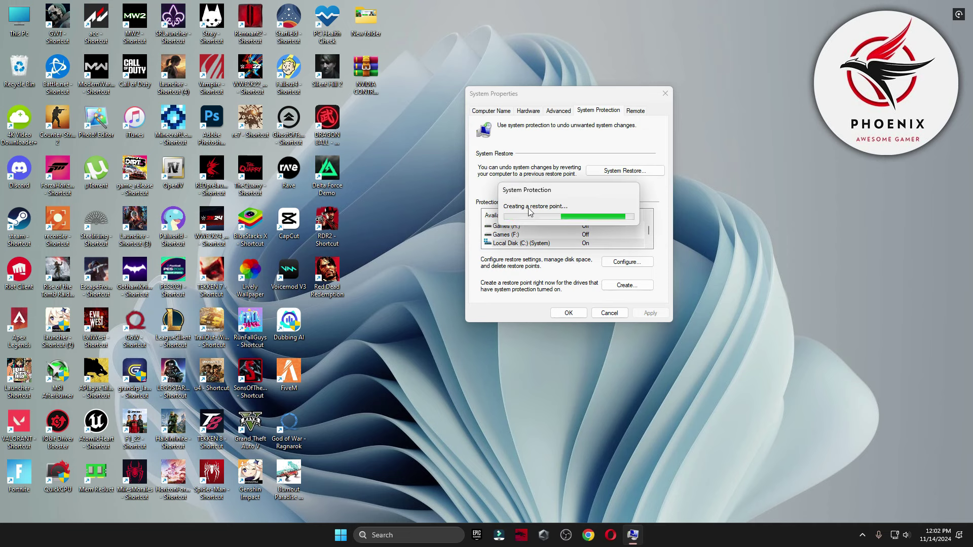
left_click(631, 212)
left_click(568, 313)
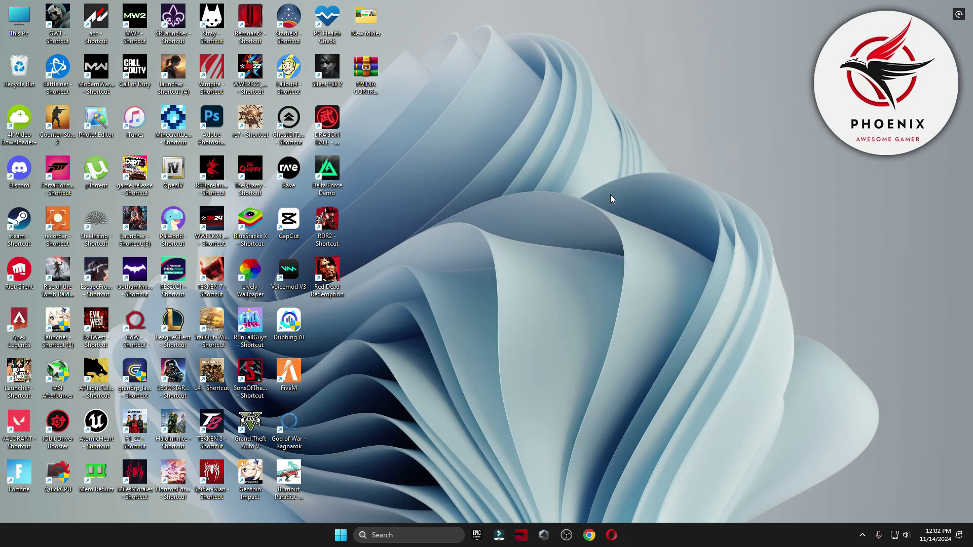
Move the NVIDIA CONTROL PANEL OPTIMIZE PACK archive to a free area of the desktop and extract it with WinRAR
left_click_drag(366, 73, 567, 155)
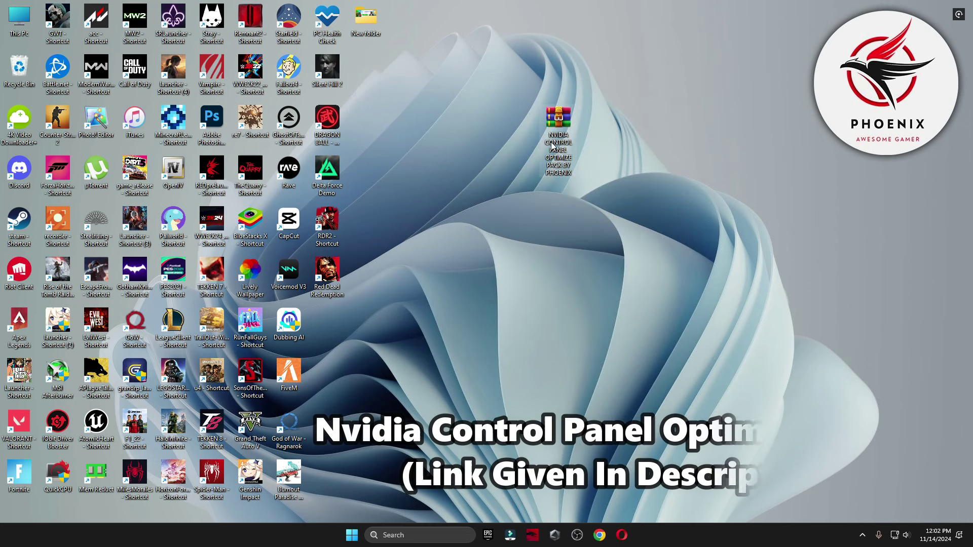
right_click(550, 134)
mouse_move(595, 317)
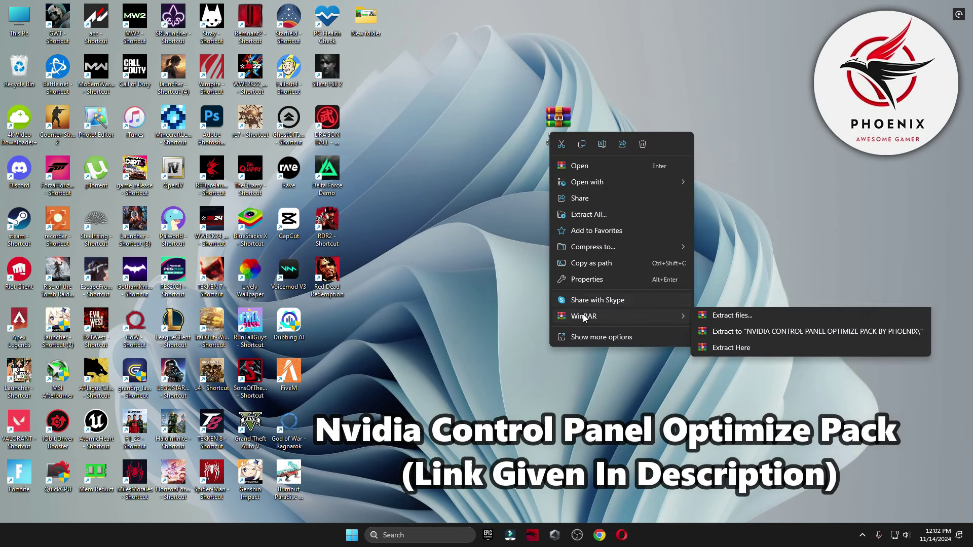
left_click(737, 369)
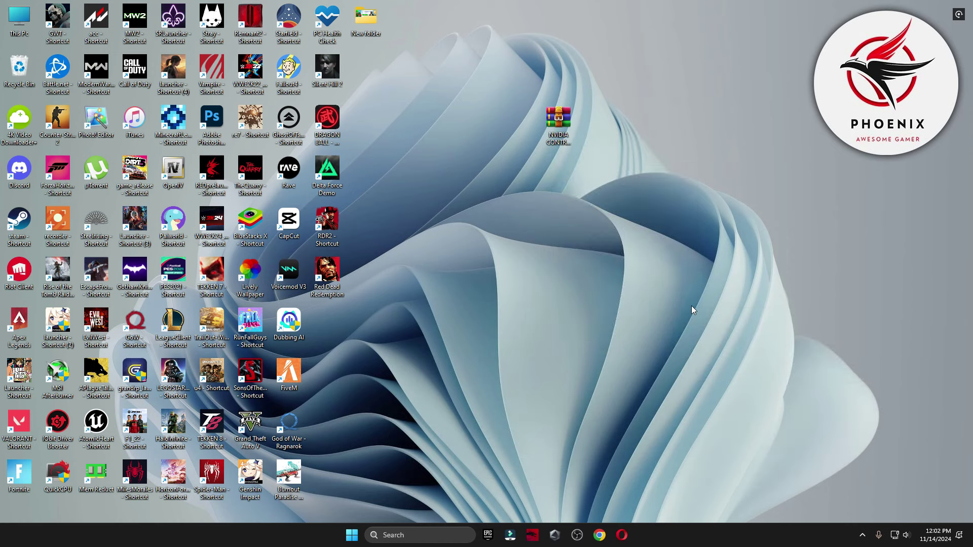
Place the extracted folder beside its archive and open the NVIDIA DRIVERS link from its INSTALL NVIDIA DRIVERS subfolder
left_click_drag(326, 320, 522, 133)
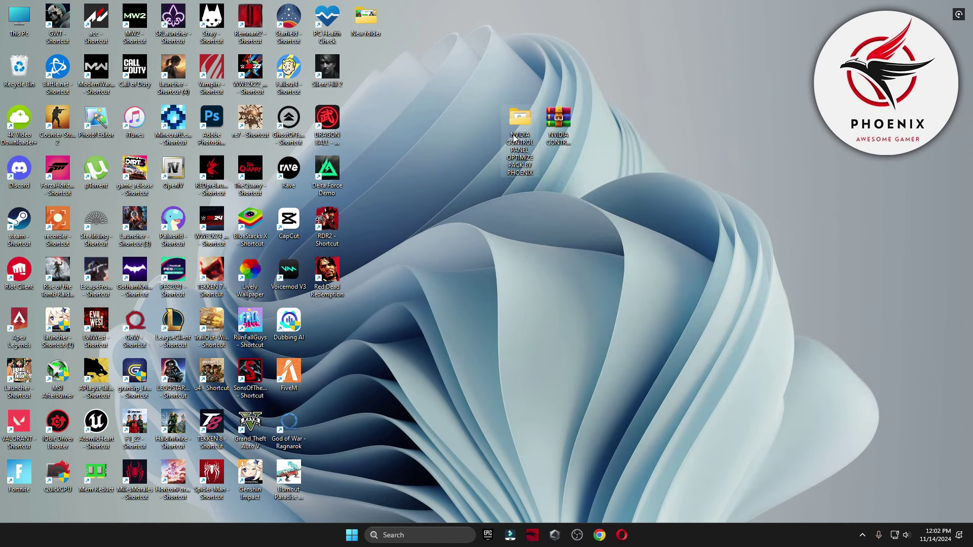
double_click(518, 133)
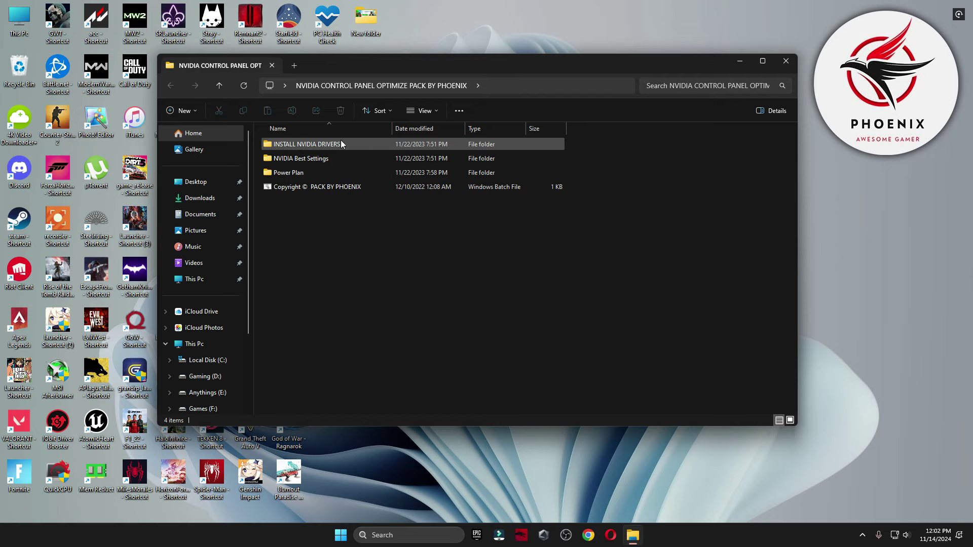
left_click(312, 144)
double_click(312, 144)
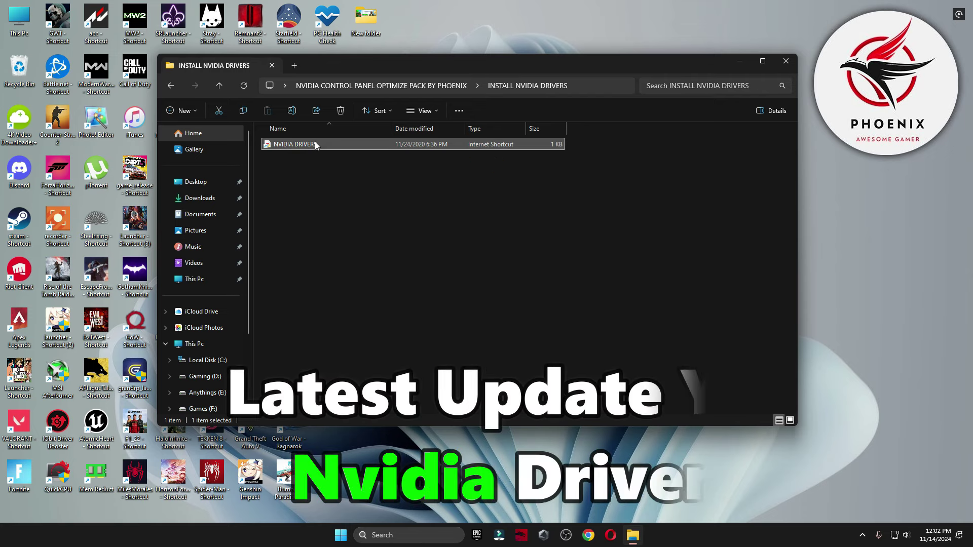
double_click(314, 142)
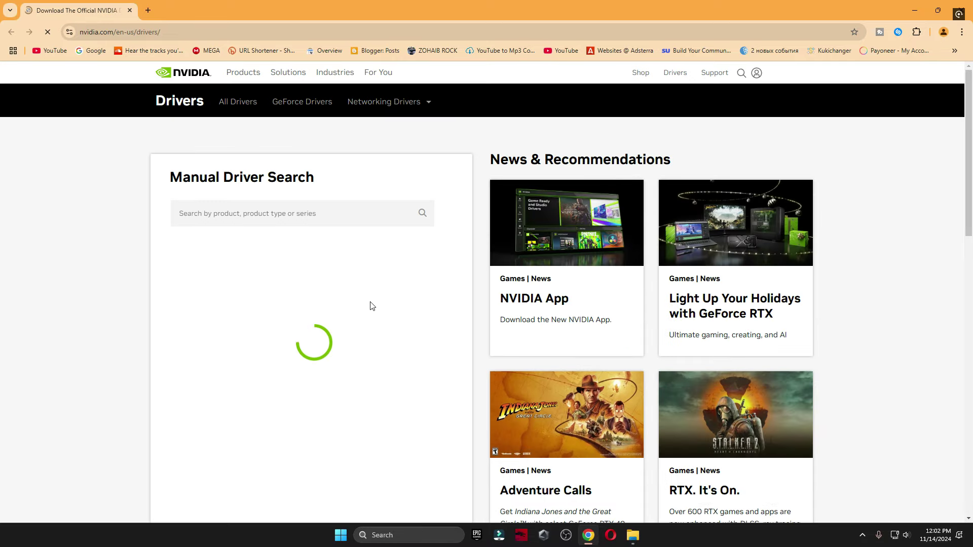
In the Manual Driver Search form, keep GeForce as product type and choose GeForce RTX 30 Series as the series
scroll(394, 311, "down", 3)
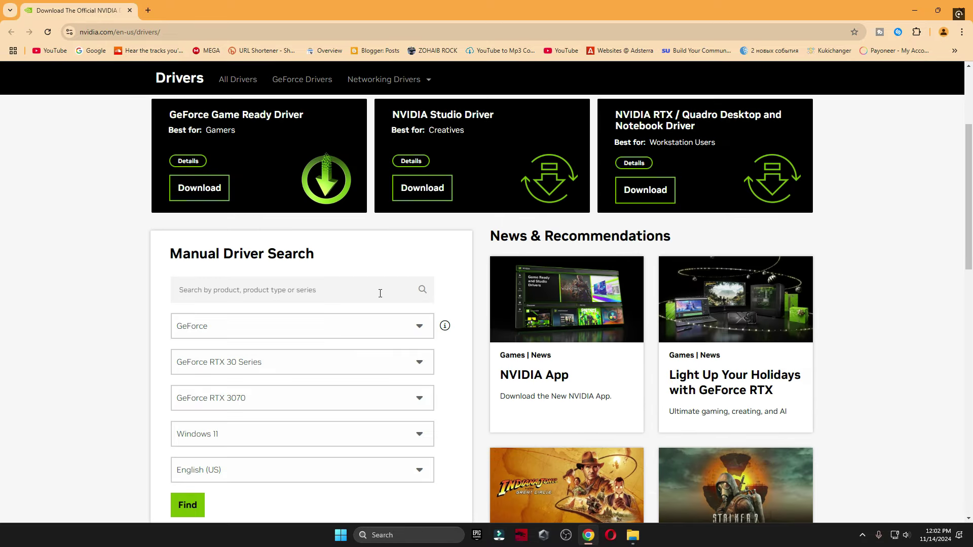
scroll(354, 293, "down", 2)
left_click(246, 225)
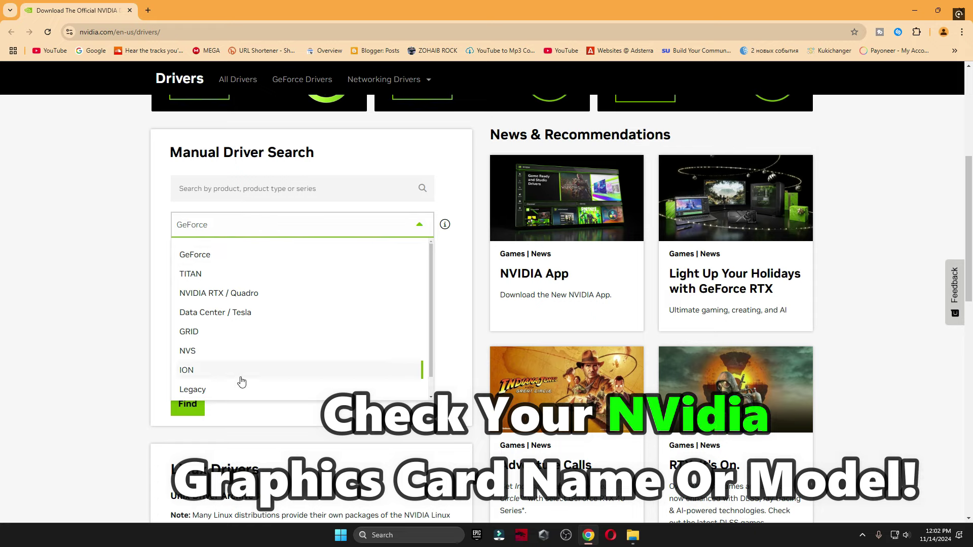
left_click(129, 260)
left_click(245, 259)
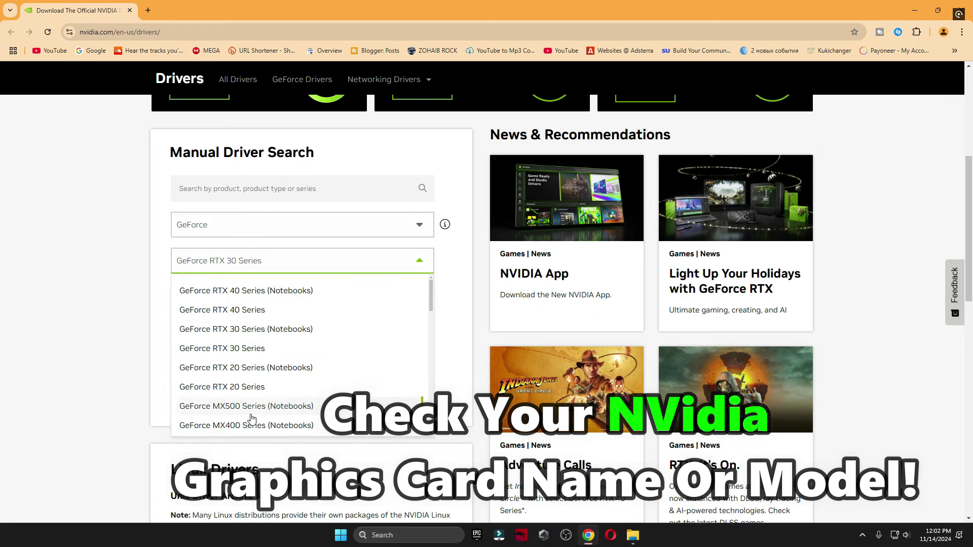
scroll(203, 294, "down", 2)
scroll(261, 333, "up", 2)
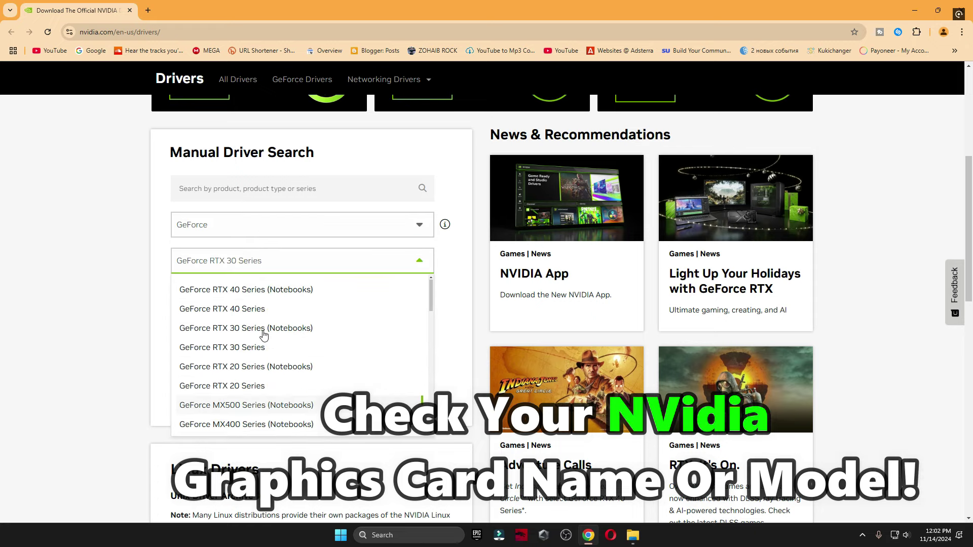
left_click(228, 348)
Minimize the browser and check the graphics card model under Display adapters in Computer Management's Device Manager
left_click(911, 19)
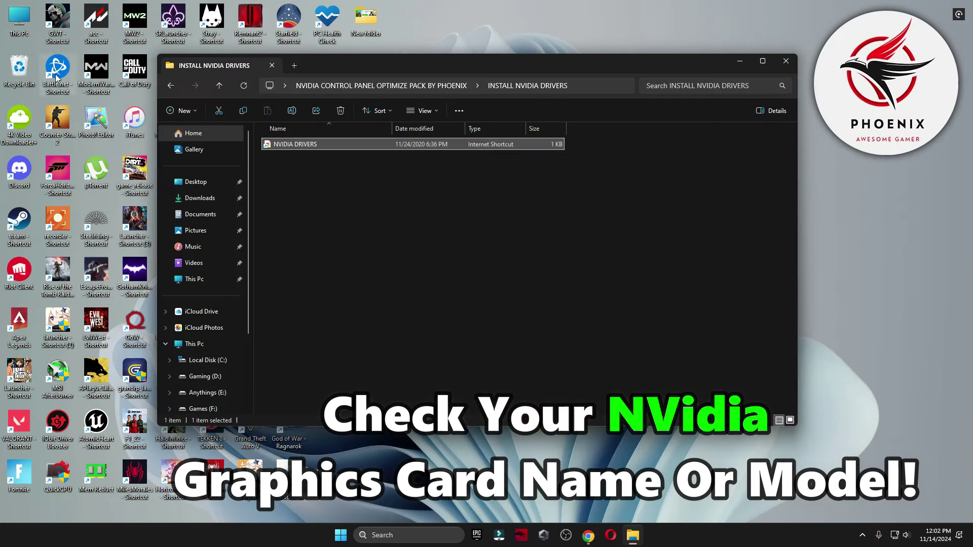
right_click(25, 23)
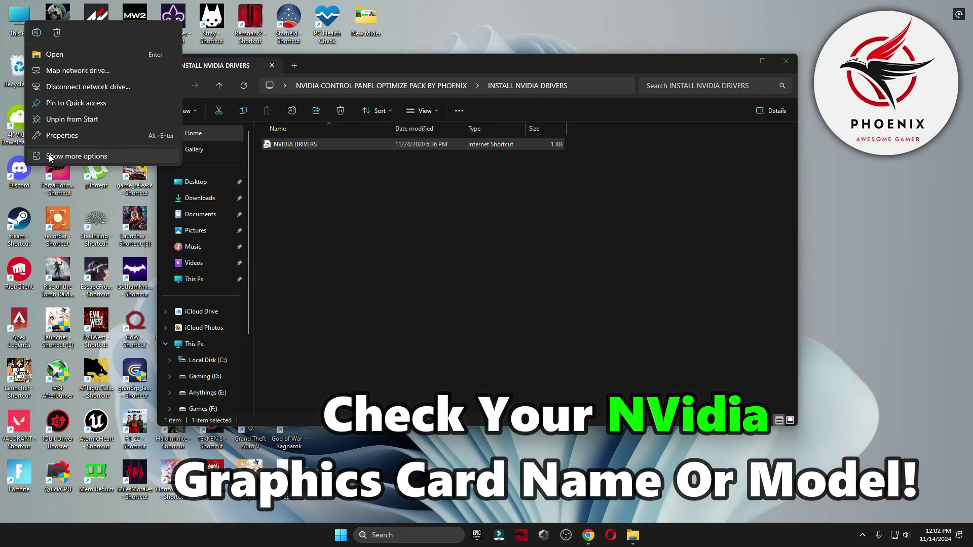
left_click(51, 158)
left_click(54, 50)
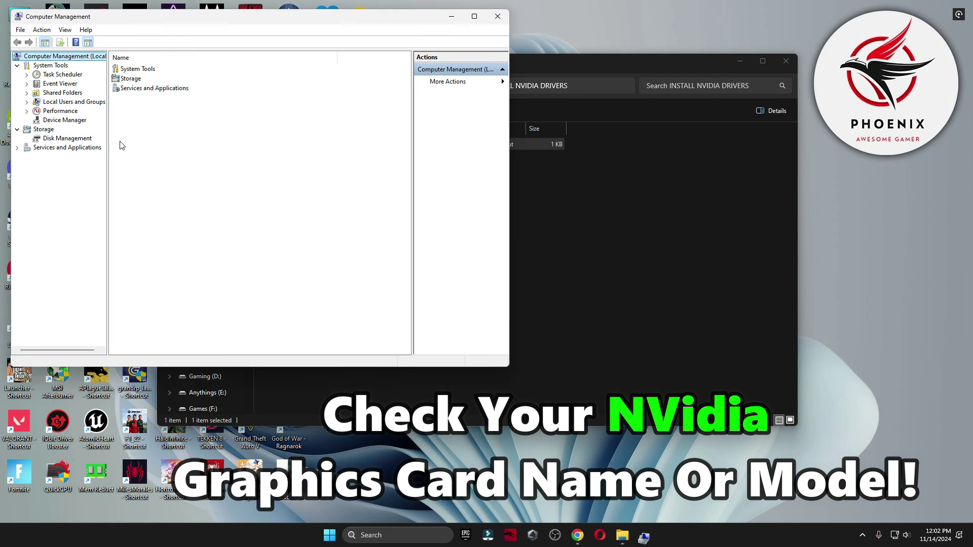
left_click(64, 120)
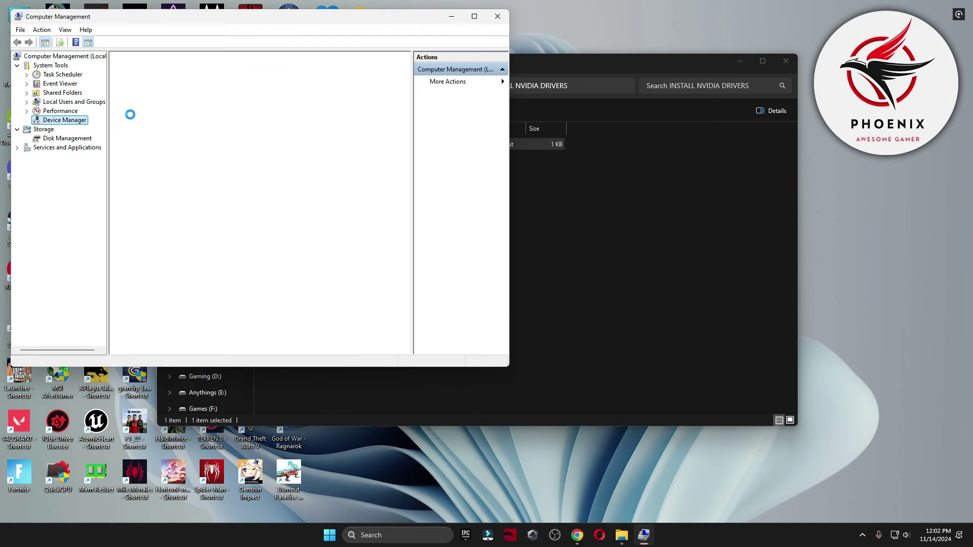
left_click(152, 93)
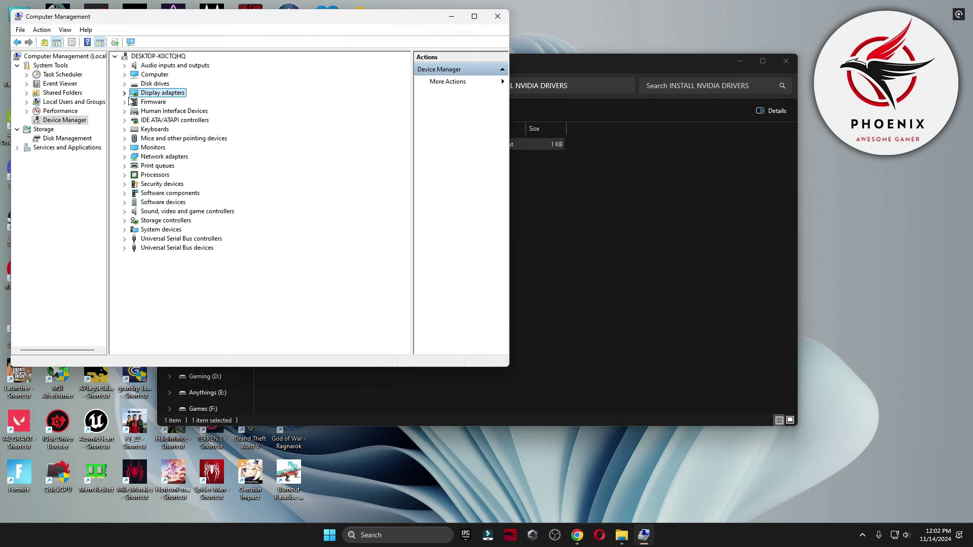
double_click(152, 93)
left_click(192, 103)
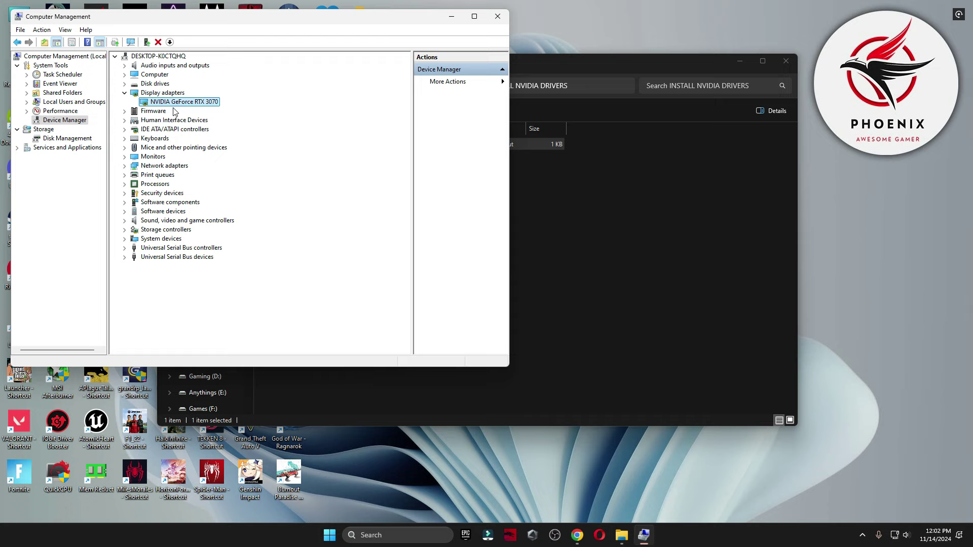
Check the driver search form's card and operating system selections in the browser, and close Computer Management
left_click(577, 535)
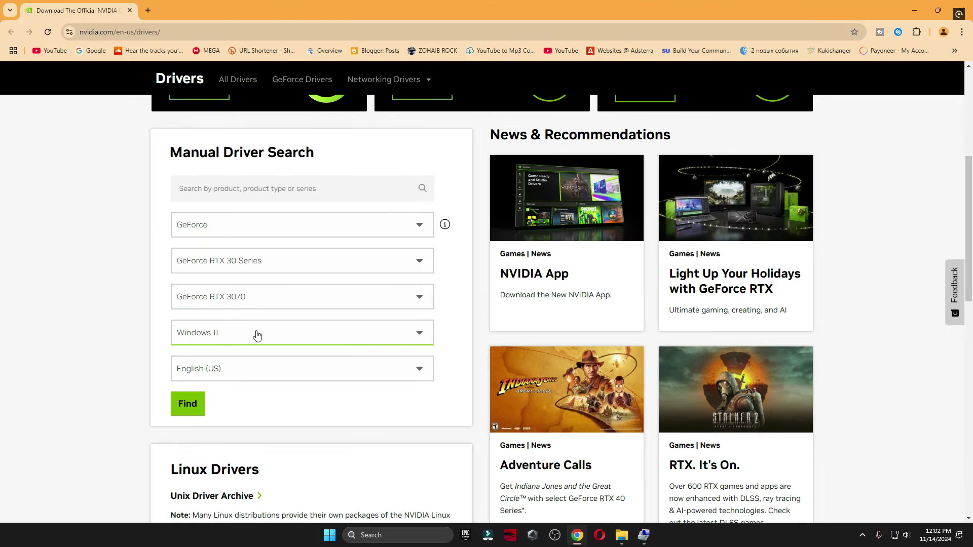
left_click(915, 10)
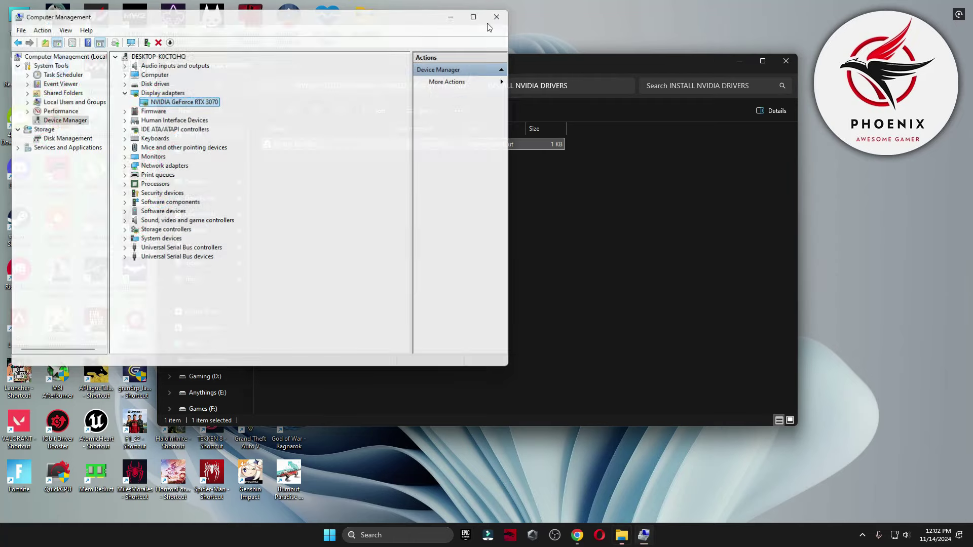
left_click(498, 16)
Open the properties of This PC and check the installed Windows edition
right_click(14, 19)
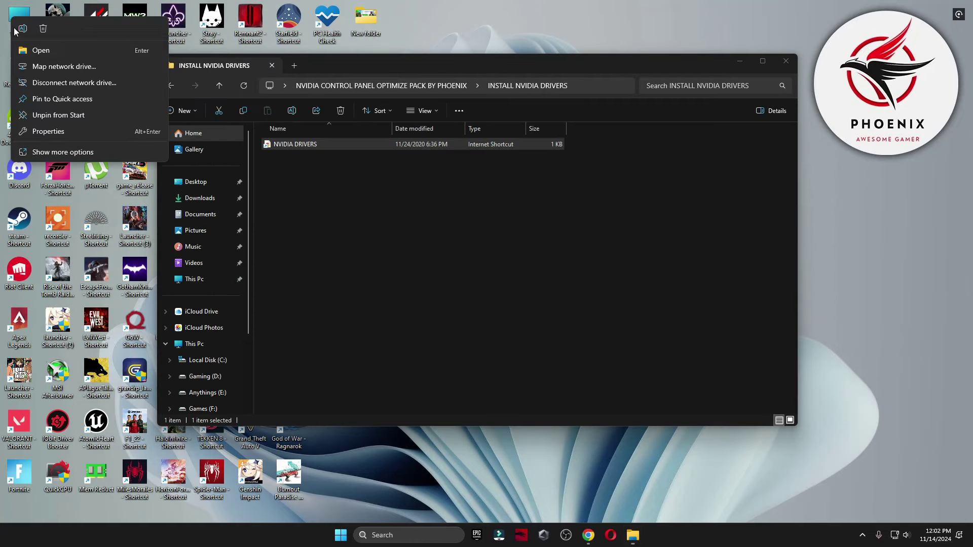
left_click(51, 131)
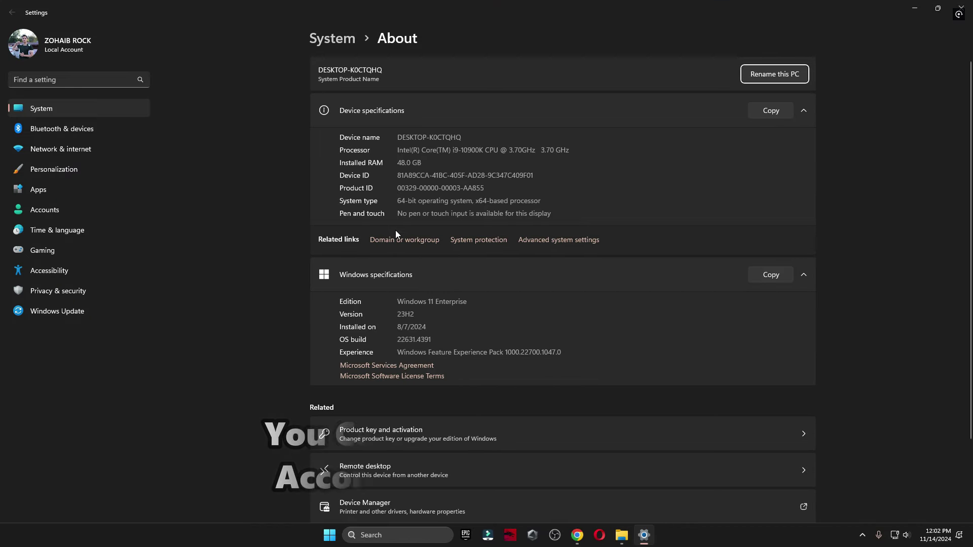
left_click_drag(435, 302, 428, 302)
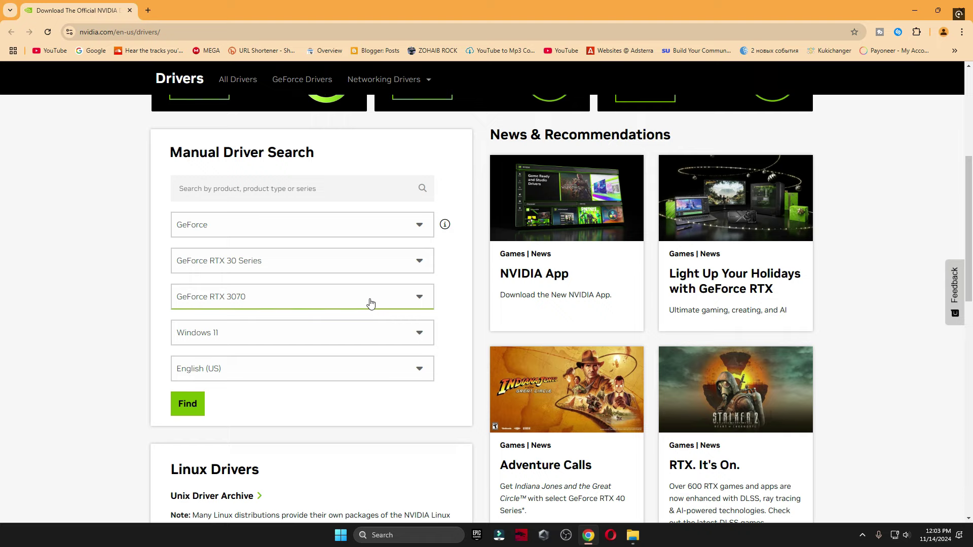
Run the manual driver search for the GeForce RTX 3070 on Windows 11 and view the offered drivers
left_click(193, 406)
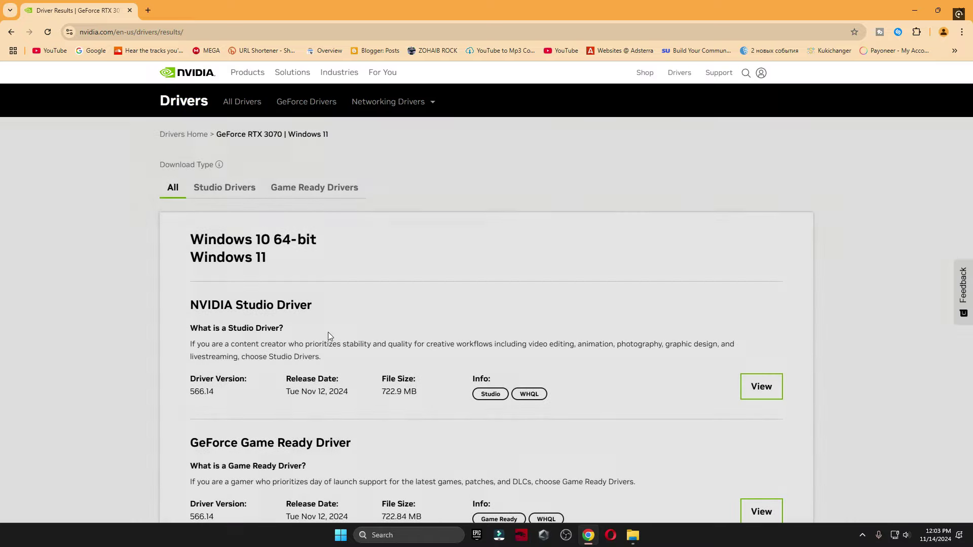
scroll(287, 338, "down", 1)
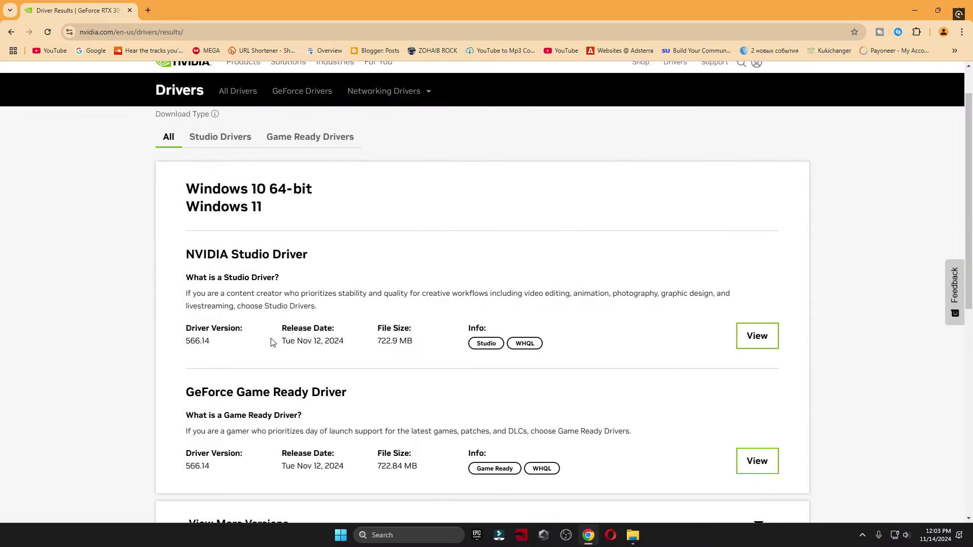
Check the version and release date of the offered NVIDIA Studio Driver and open its details page
left_click_drag(185, 325, 211, 349)
left_click_drag(284, 342, 377, 357)
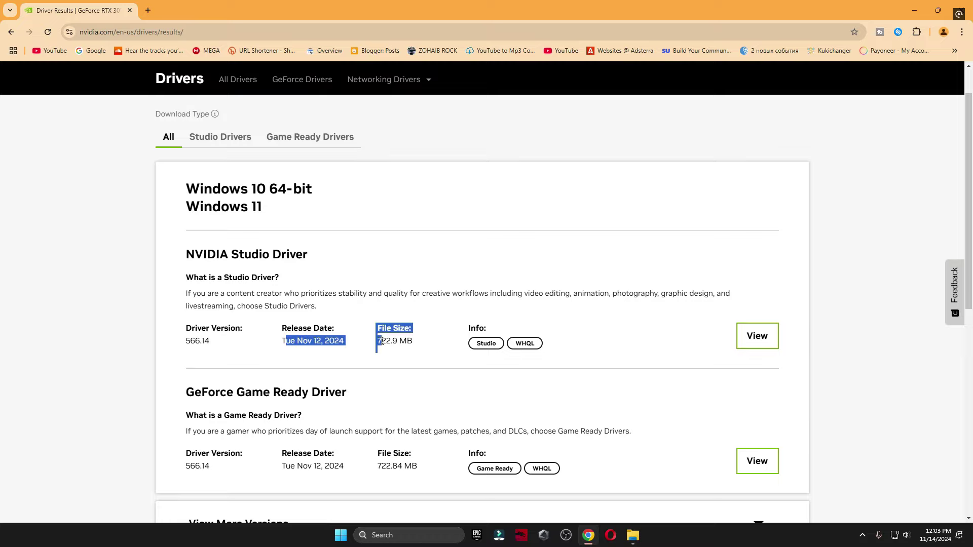
left_click(476, 362)
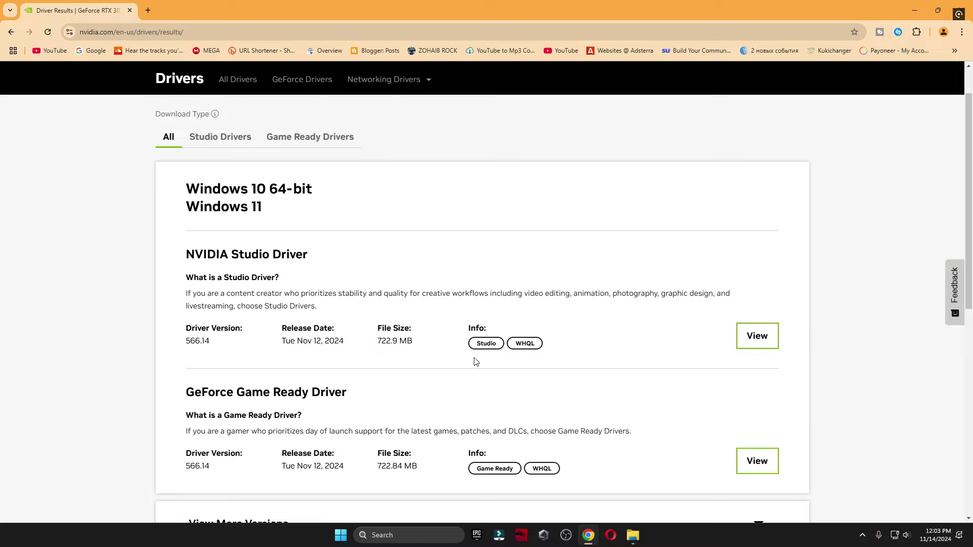
left_click(744, 332)
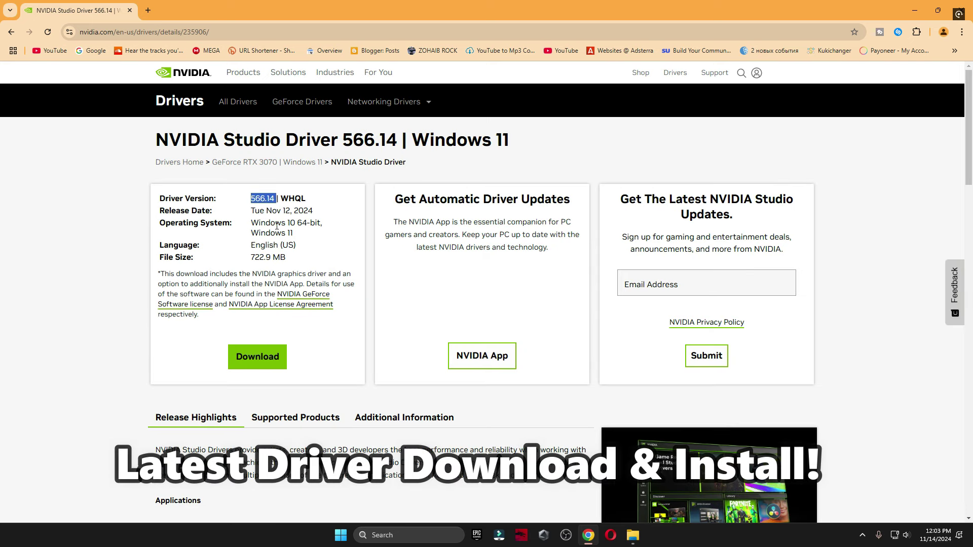
Switch to the NVIDIA app, check the installed driver version on its Drivers page, and close the app
left_click(411, 534)
type("nvIDIA")
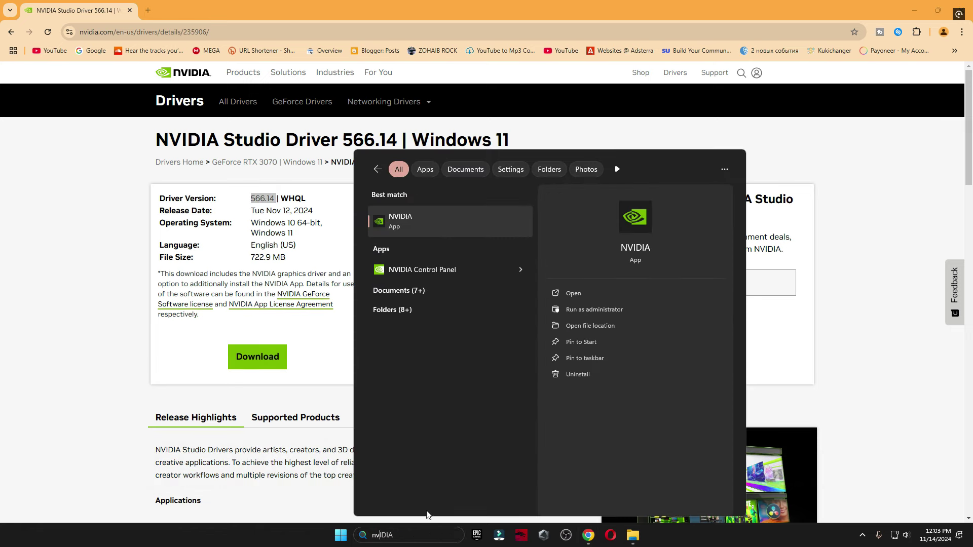
left_click(426, 219)
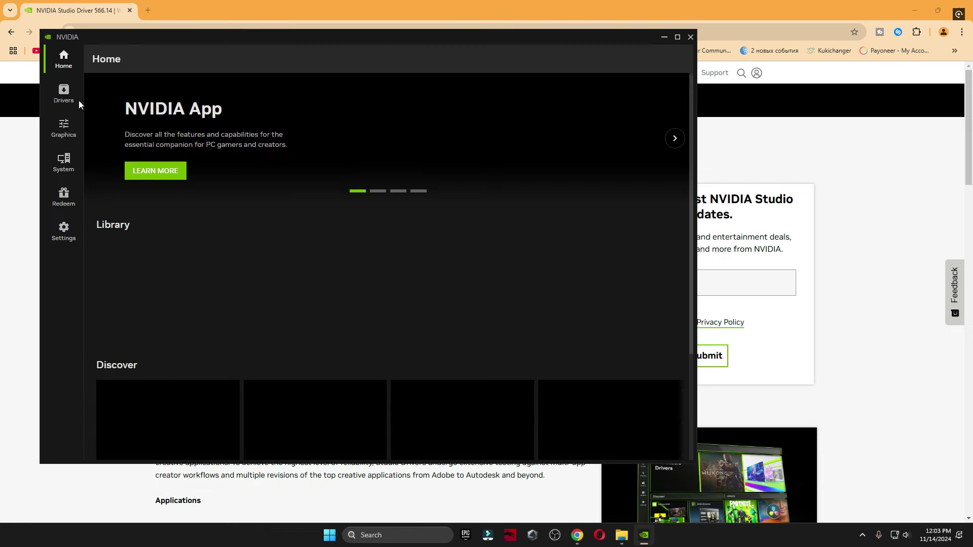
left_click(79, 103)
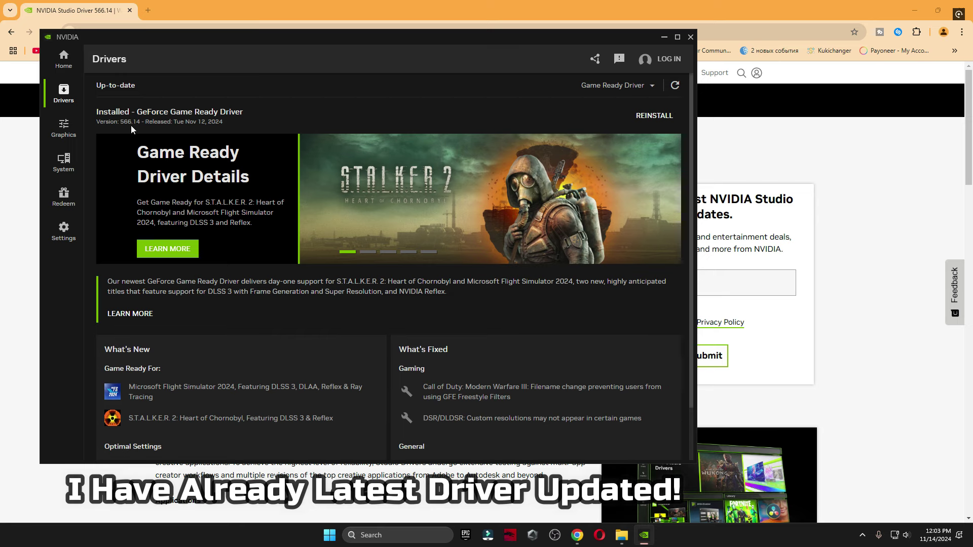
left_click(691, 37)
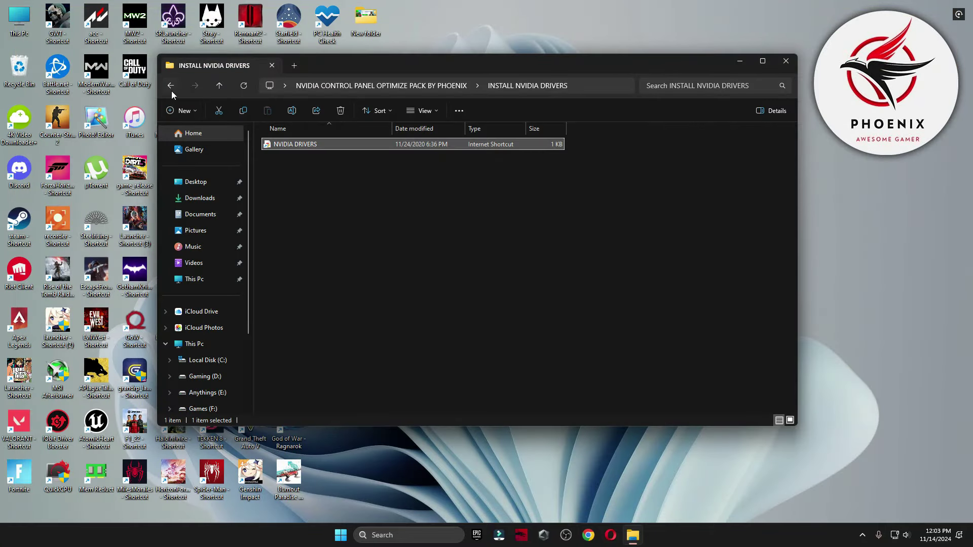
Open the picture NVIDIA Settings (Manage 3D Settings) from the pack's NVIDIA Best Settings folder
left_click(171, 86)
double_click(306, 160)
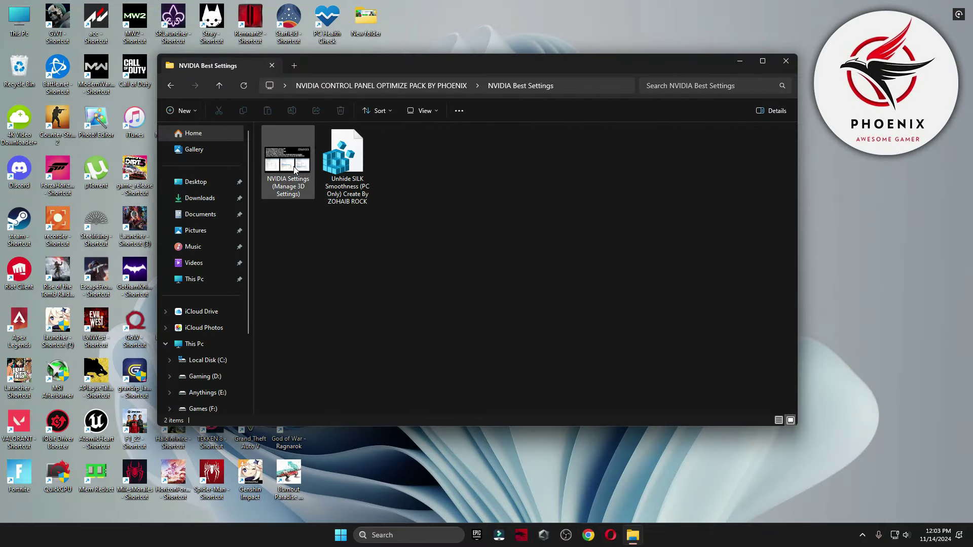
double_click(307, 173)
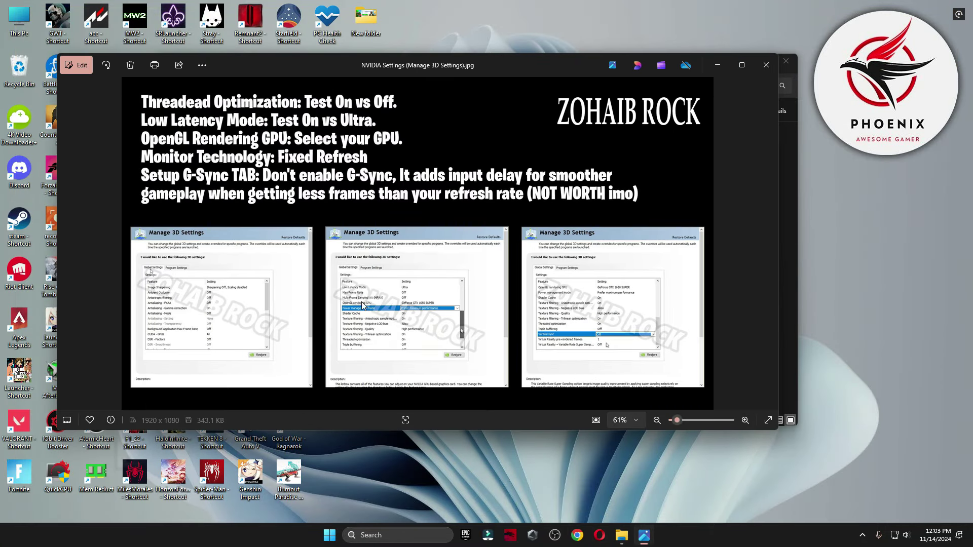
Launch NVIDIA Control Panel from the desktop and close the settings picture and the folder window
right_click(866, 196)
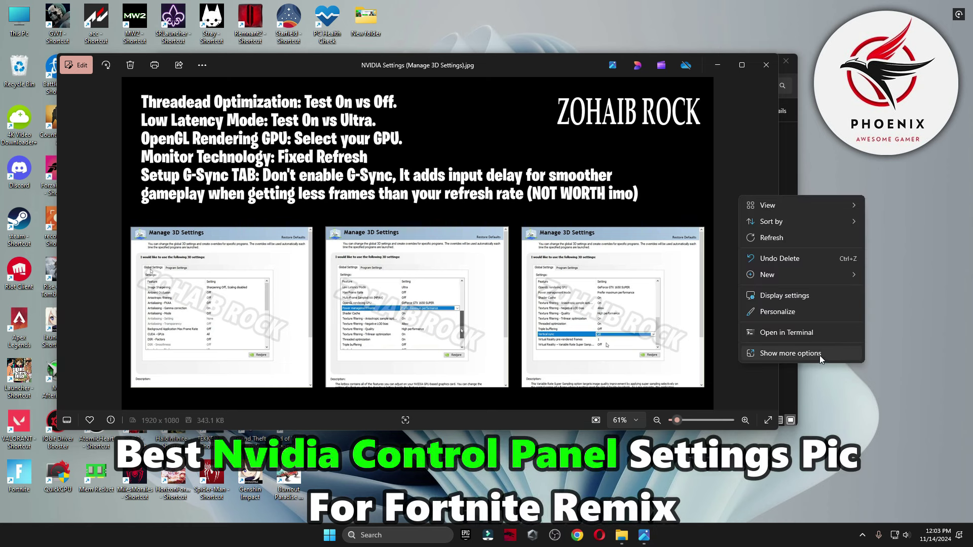
left_click(790, 353)
left_click(920, 287)
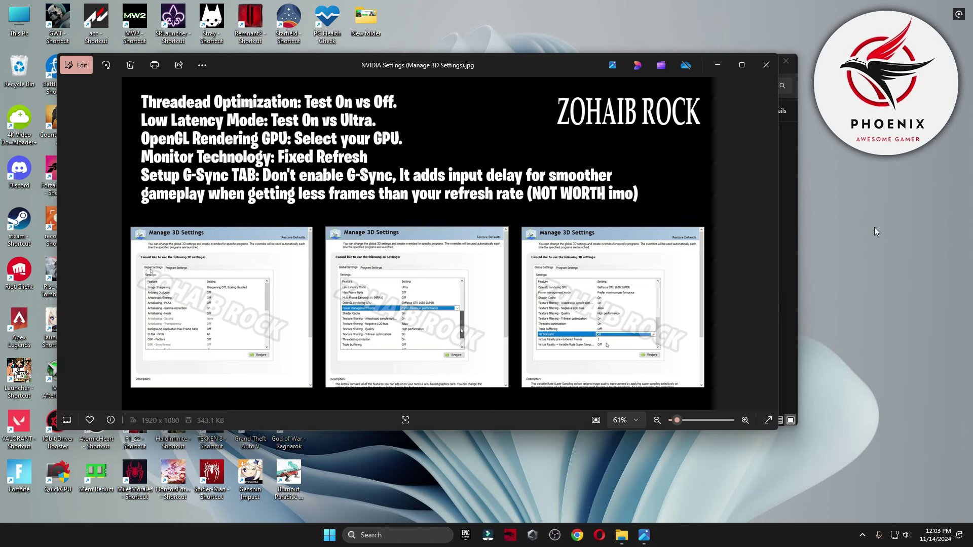
left_click(786, 59)
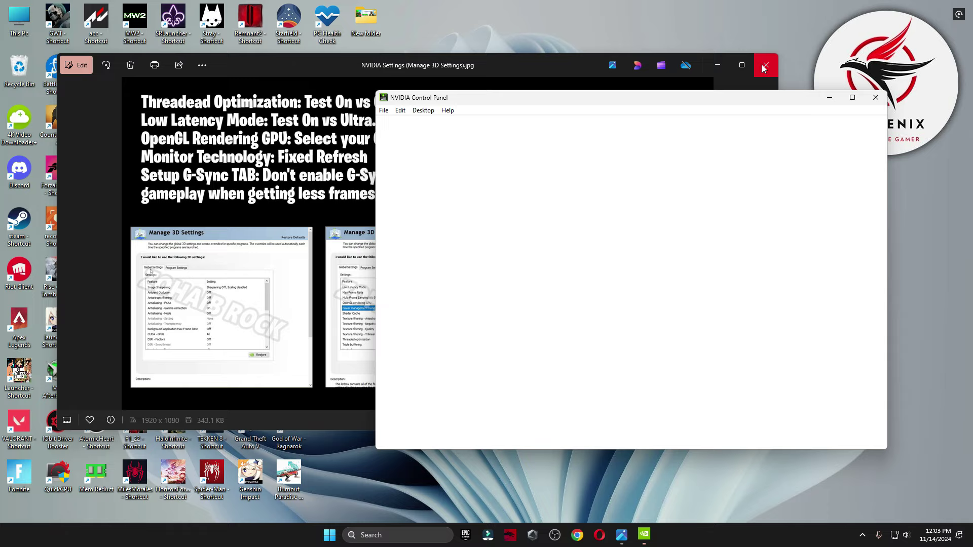
left_click(766, 65)
left_click_drag(681, 96, 589, 93)
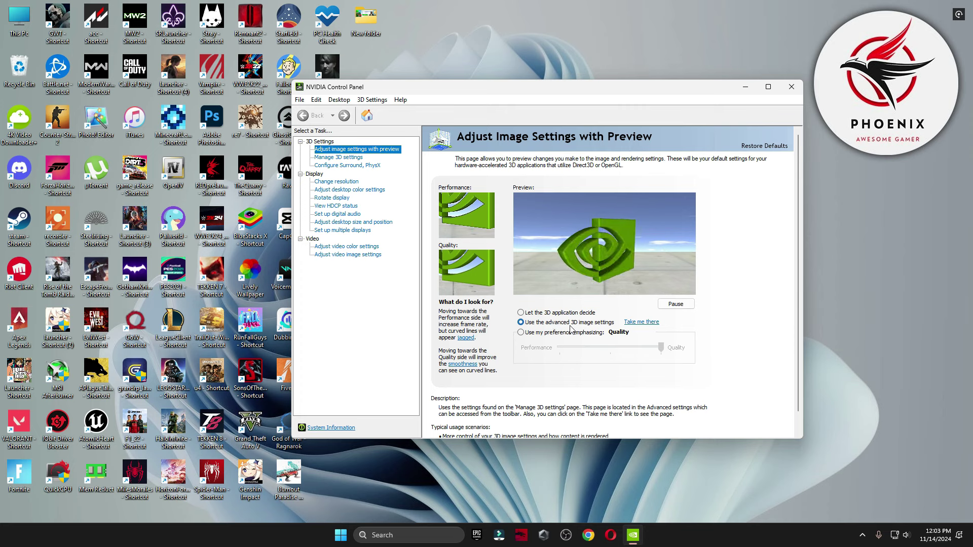
Review the whole list of global settings under Manage 3D settings
left_click(339, 158)
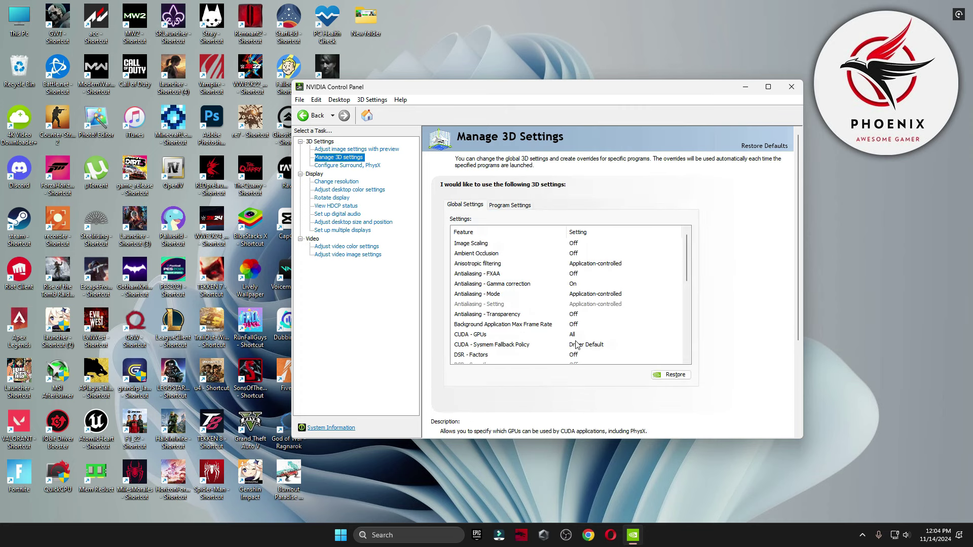
scroll(634, 316, "down", 4)
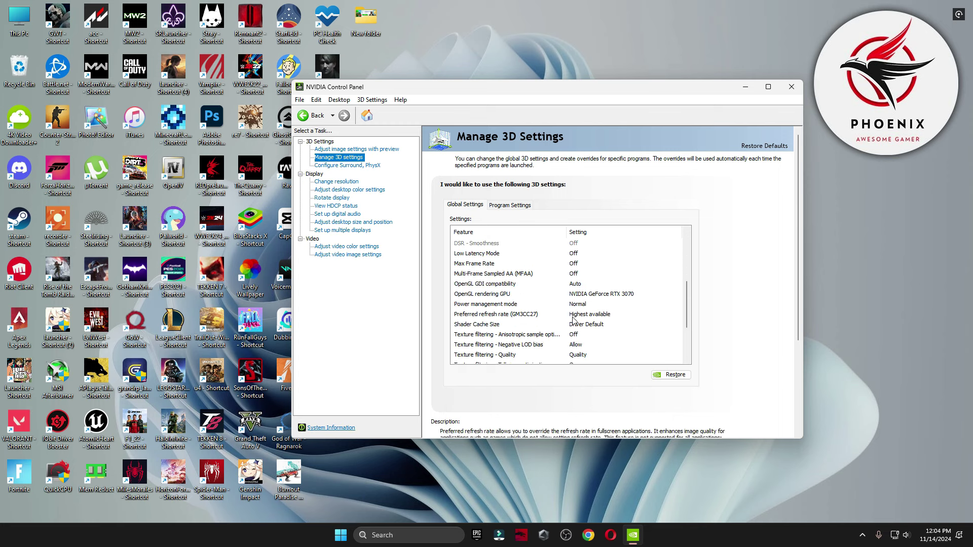
scroll(582, 305, "down", 1)
scroll(628, 325, "down", 2)
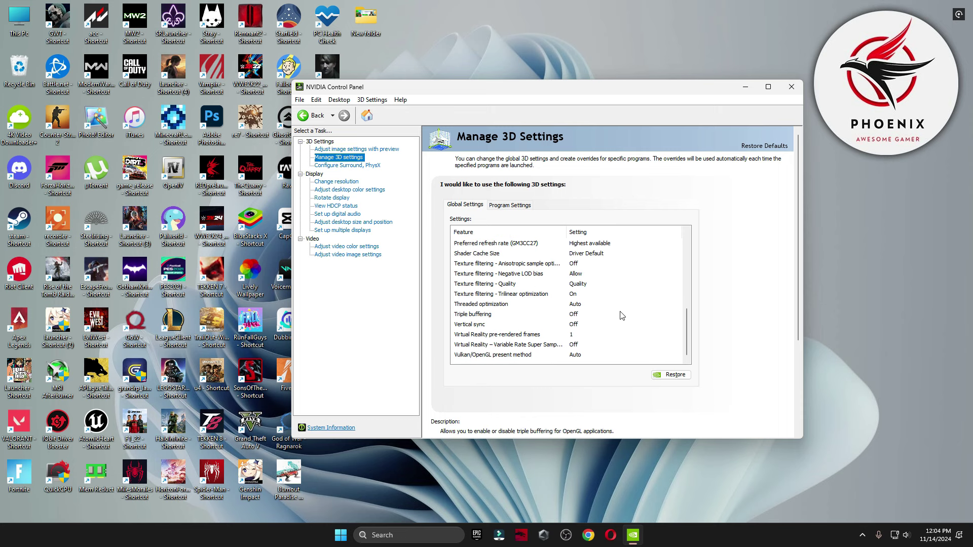
Select NVIDIA GeForce RTX 3070 as the PhysX processor
left_click(376, 166)
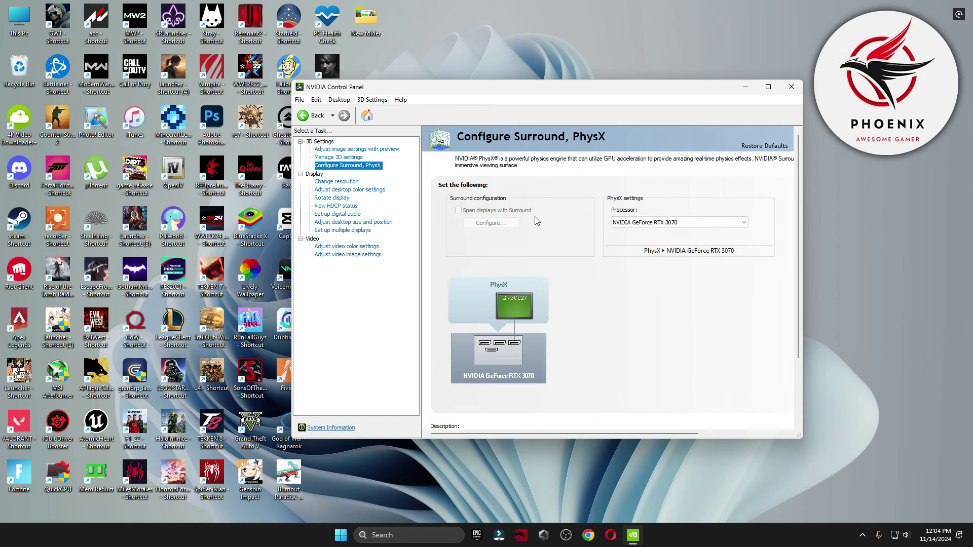
left_click(629, 223)
left_click(641, 241)
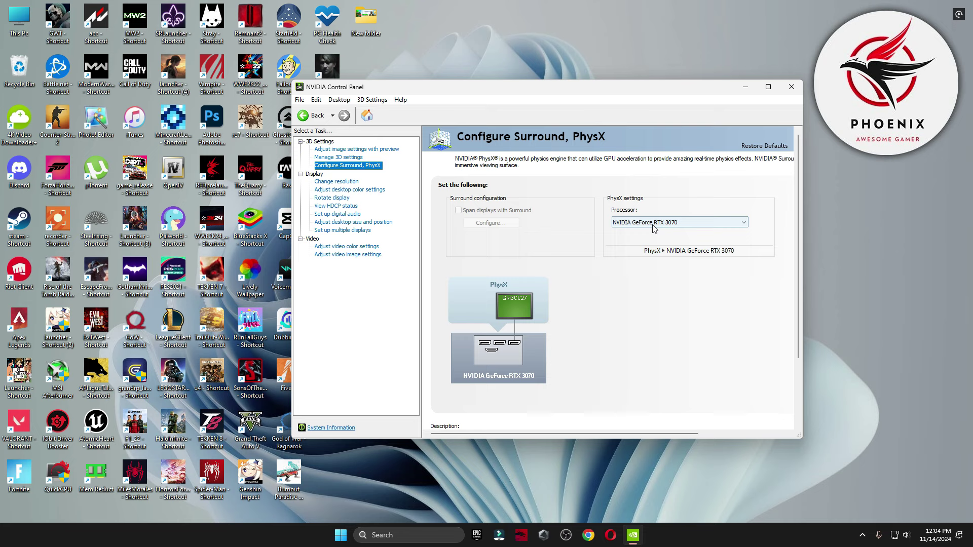
Review the display's resolution, available refresh rates and NVIDIA color settings under Change resolution
left_click(354, 183)
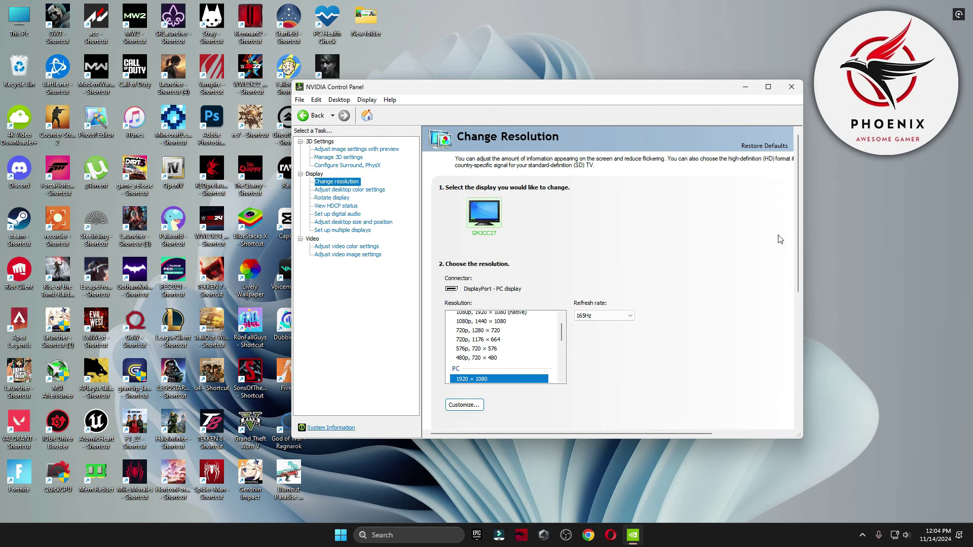
left_click_drag(799, 242, 802, 311)
scroll(512, 238, "down", 2)
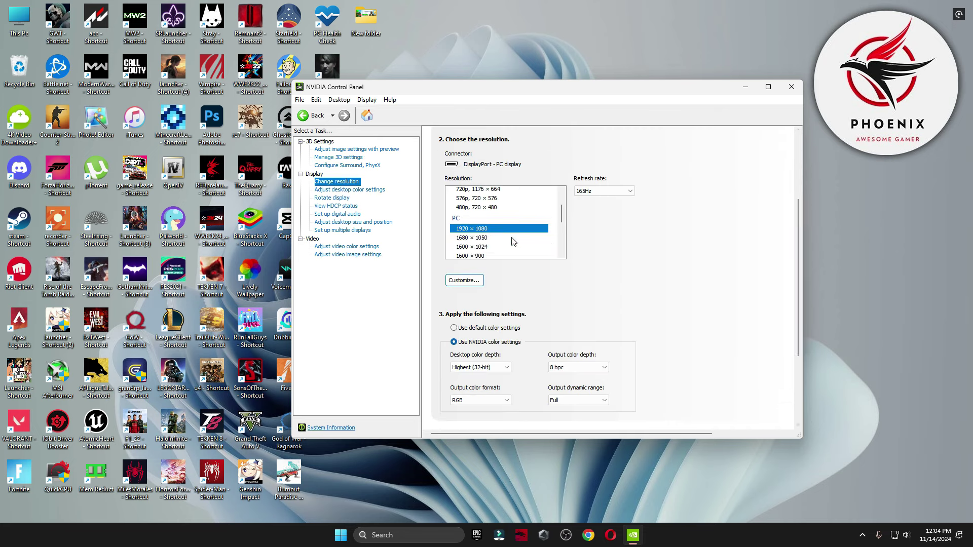
left_click(592, 192)
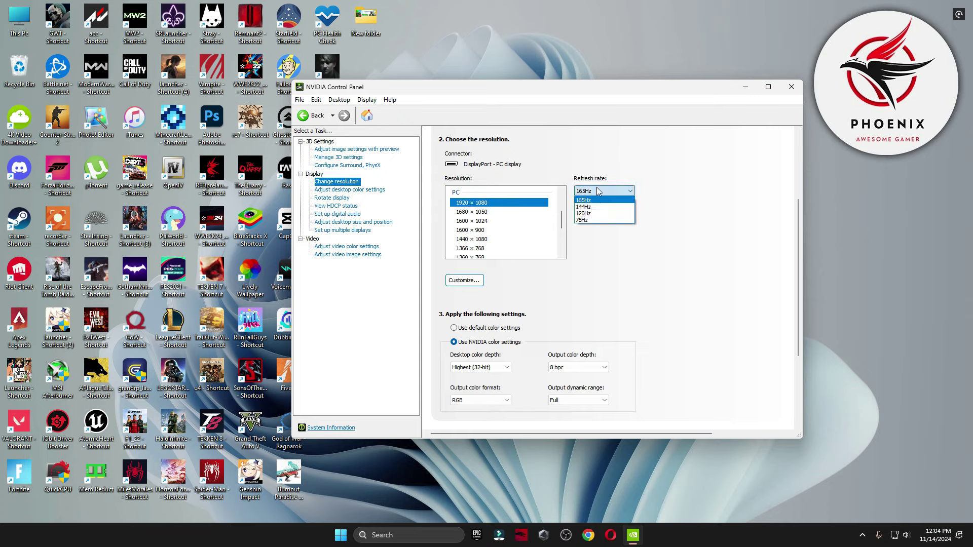
left_click(673, 174)
scroll(599, 347, "down", 1)
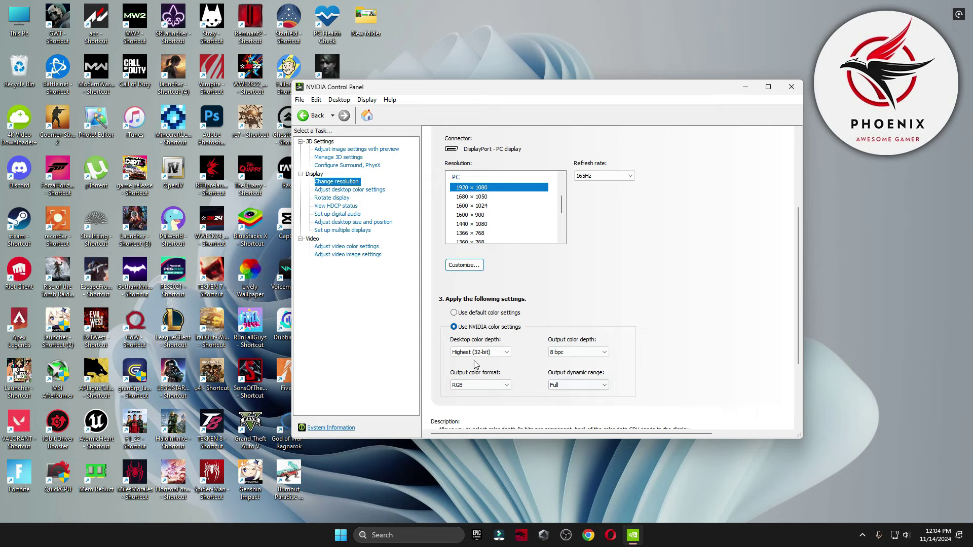
Review the desktop color, rotation, HDCP, digital audio, and desktop size and position settings
left_click(375, 191)
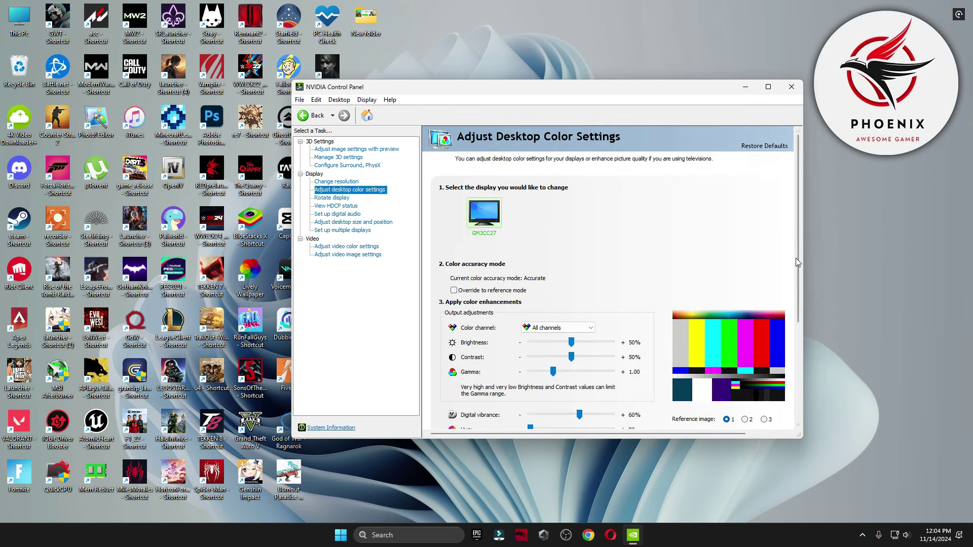
scroll(798, 262, "down", 3)
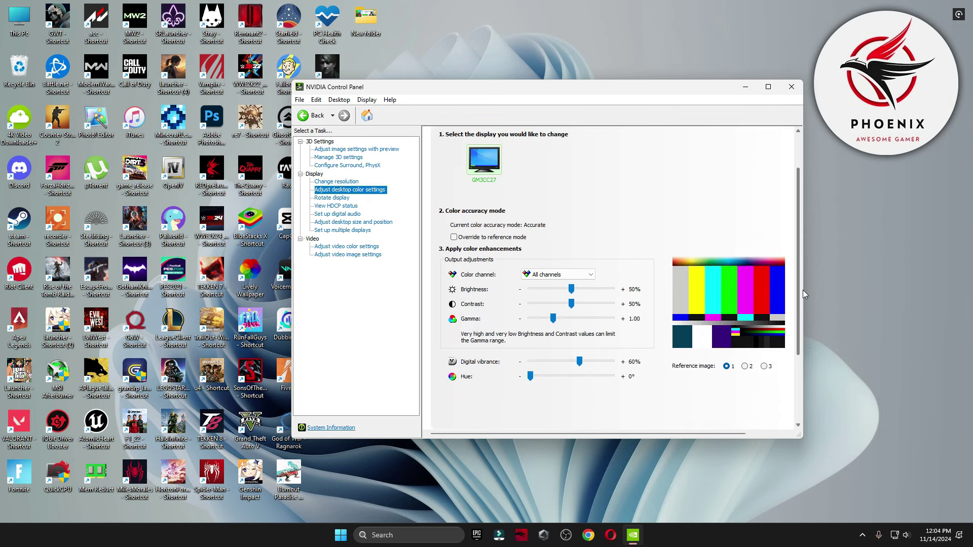
left_click(334, 199)
left_click(339, 206)
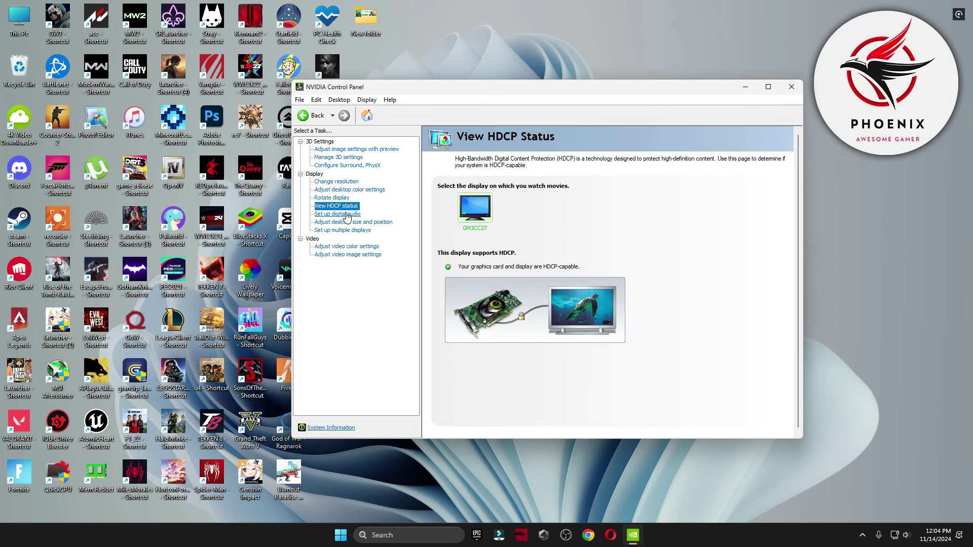
left_click(347, 214)
left_click(359, 223)
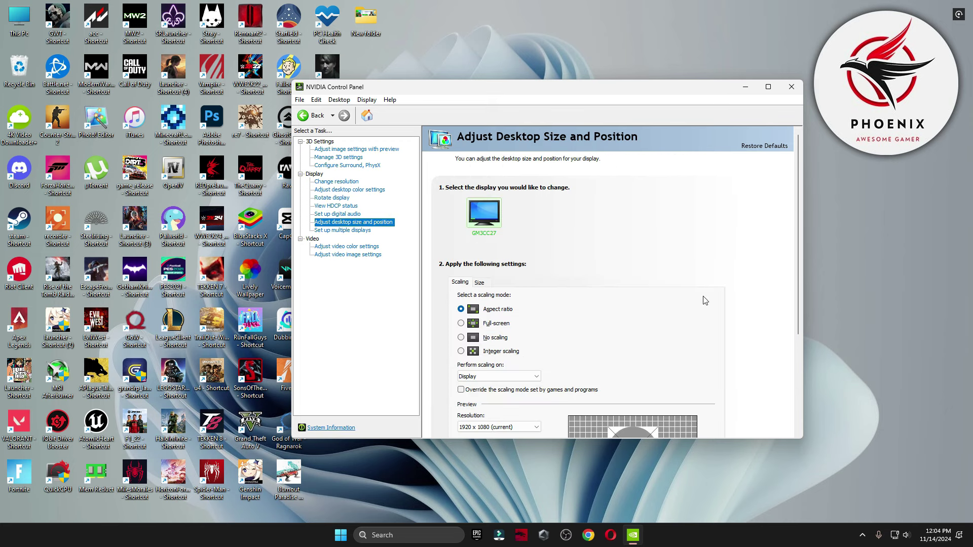
scroll(798, 274, "down", 2)
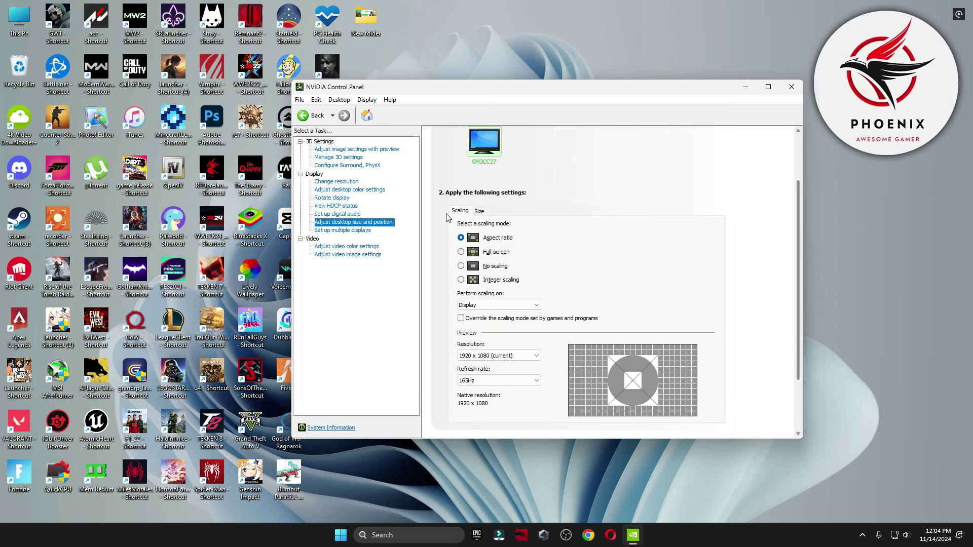
Review the multiple-display, video color, video image and image preview settings, and close NVIDIA Control Panel
left_click(337, 231)
left_click(355, 247)
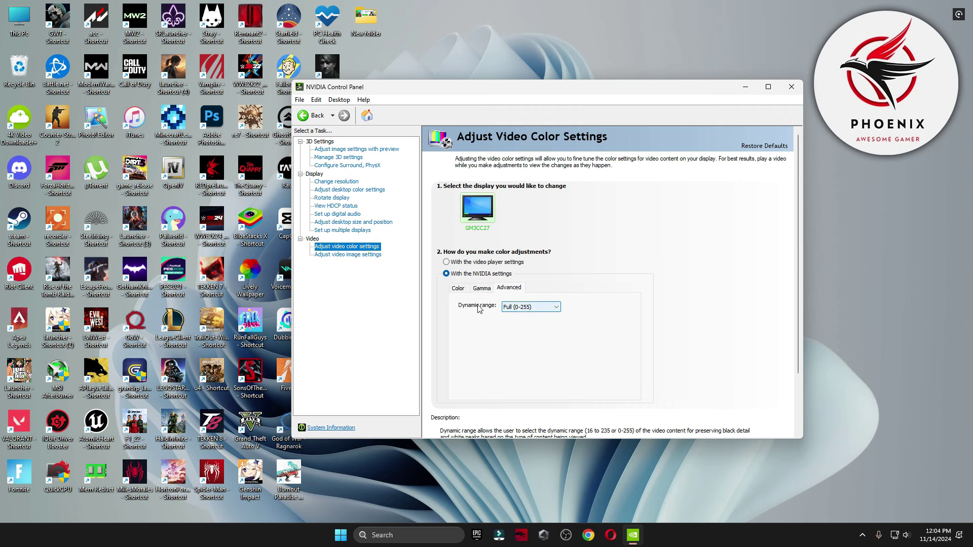
left_click(354, 255)
left_click(381, 152)
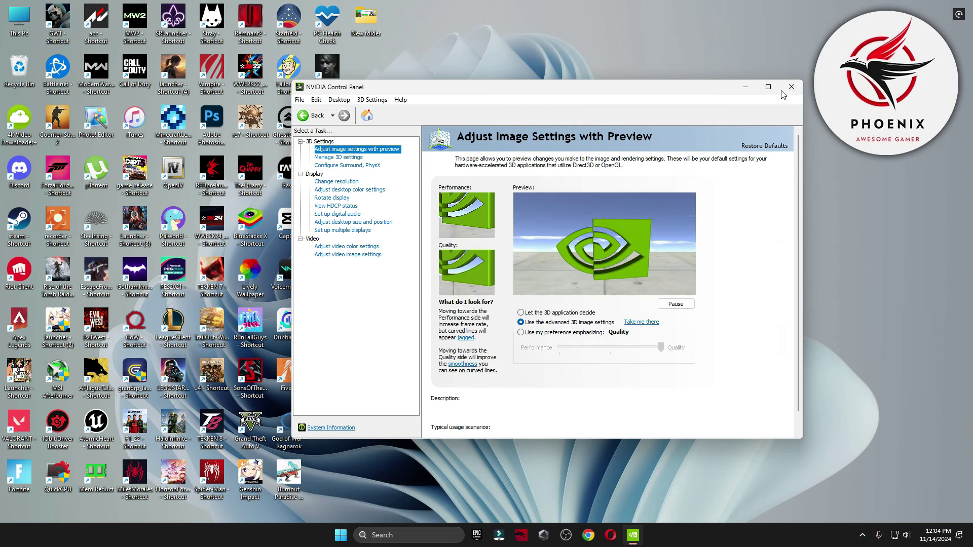
left_click(792, 86)
Open the optimization pack's Power Plan folder, launch the installed Quick CPU from the desktop, and close the folder
double_click(520, 122)
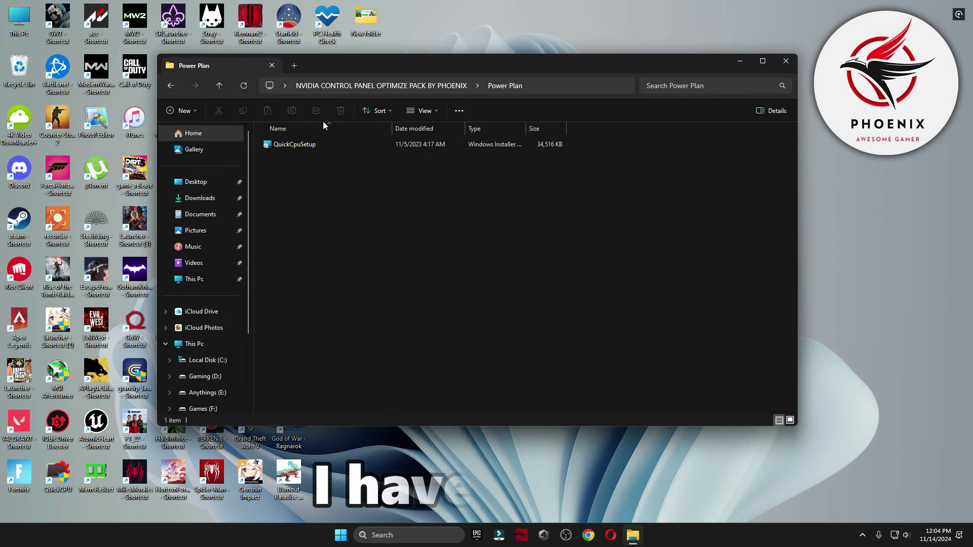
double_click(57, 474)
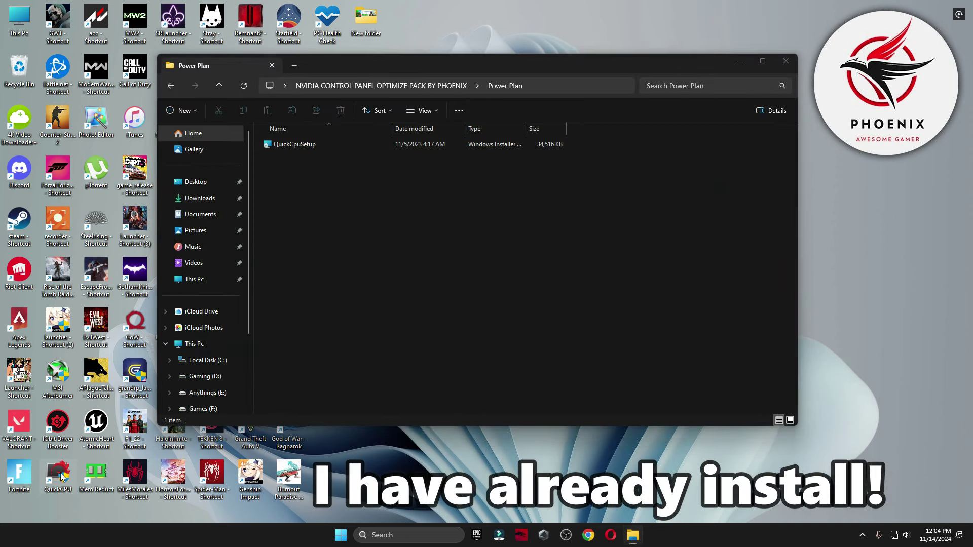
left_click(438, 350)
left_click(781, 63)
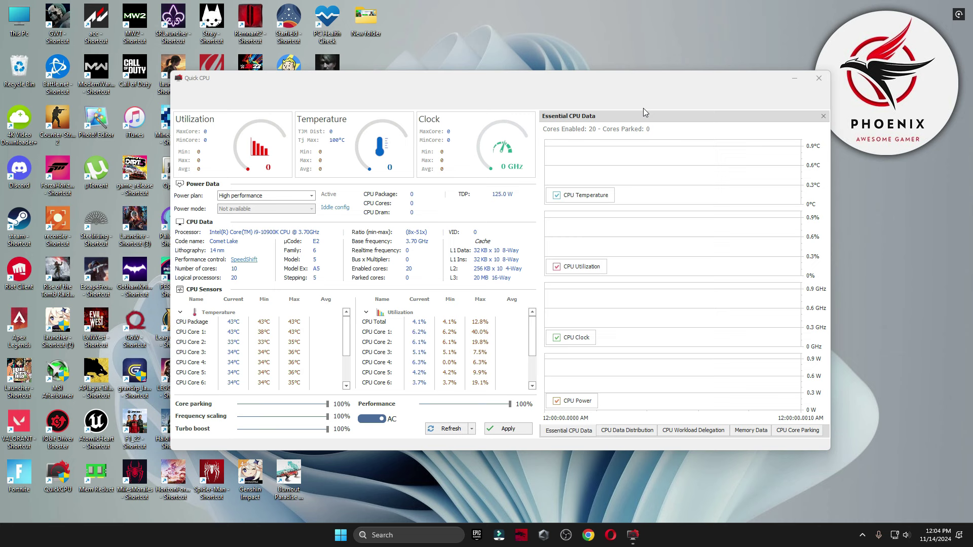
Apply the High performance plan with core parking, frequency scaling, turbo boost and performance at 100%, and close Quick CPU
left_click_drag(650, 78, 626, 61)
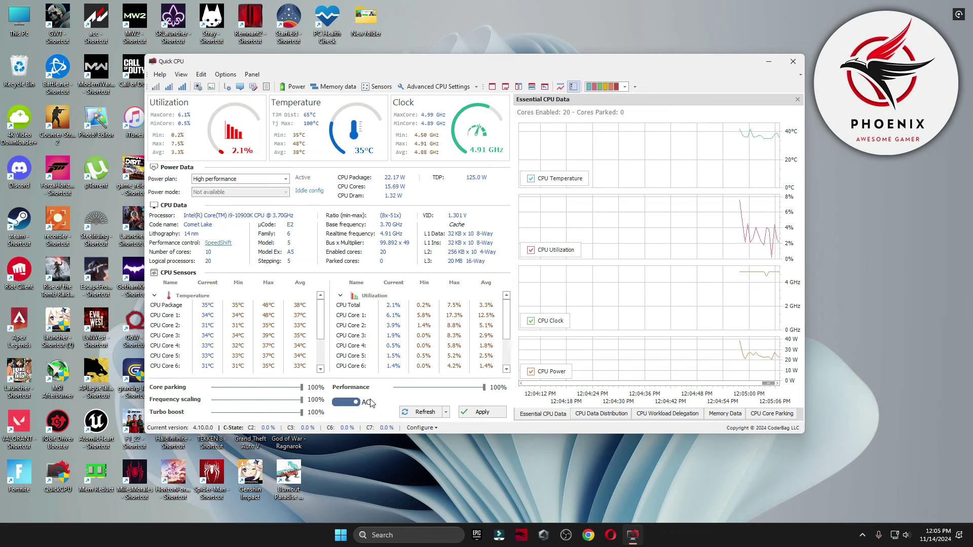
left_click_drag(232, 412, 355, 398)
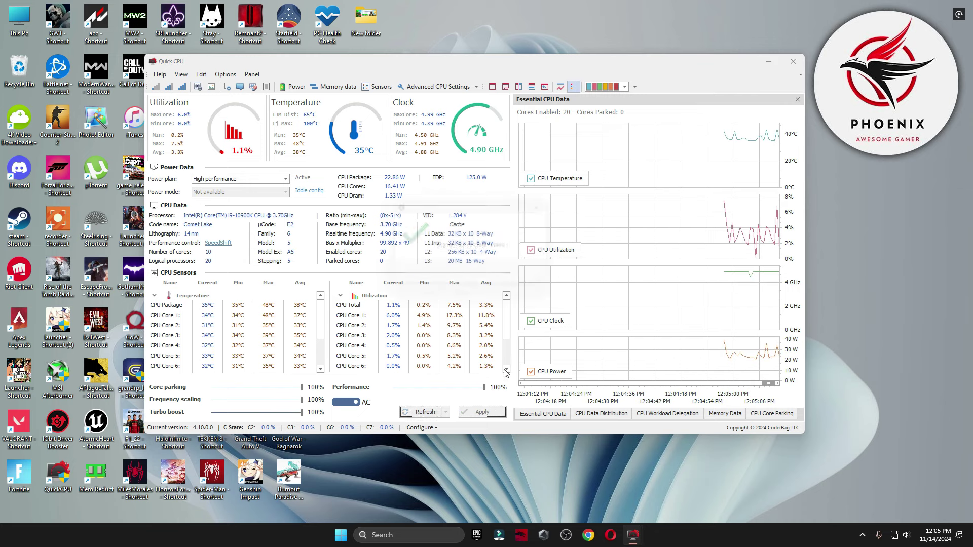
left_click(532, 276)
left_click(793, 62)
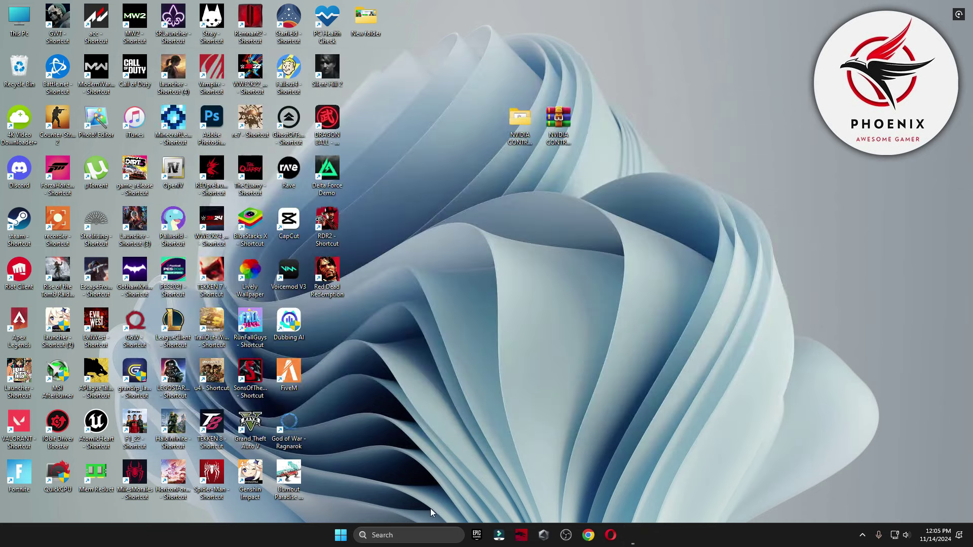
Search Windows for the power plan options, check the selected plan among the preferred and additional plans, and close the window
left_click(436, 532)
type("power")
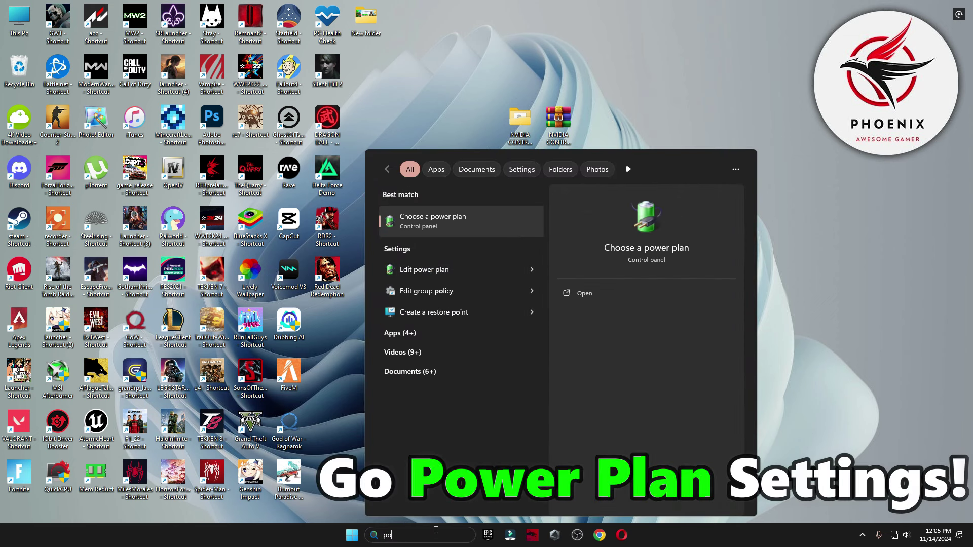
left_click(441, 223)
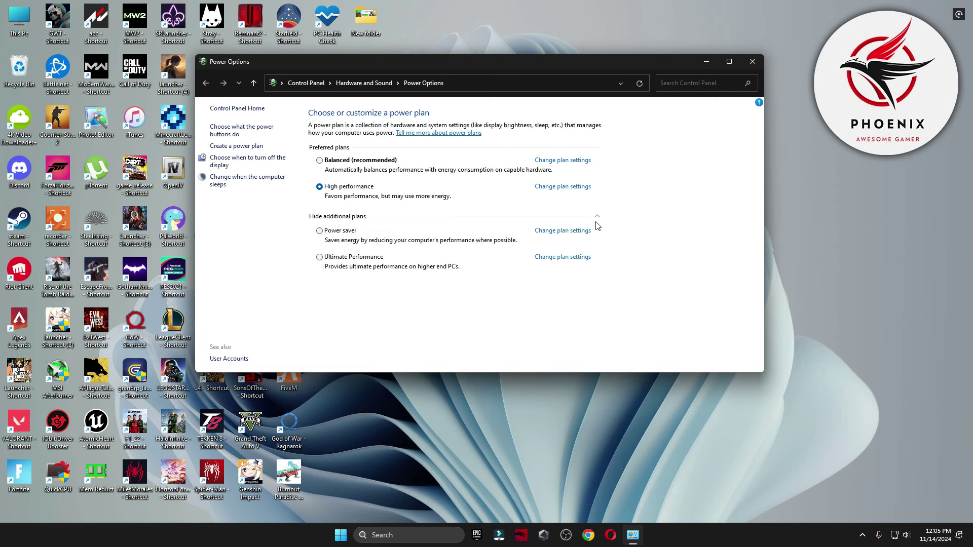
left_click(754, 62)
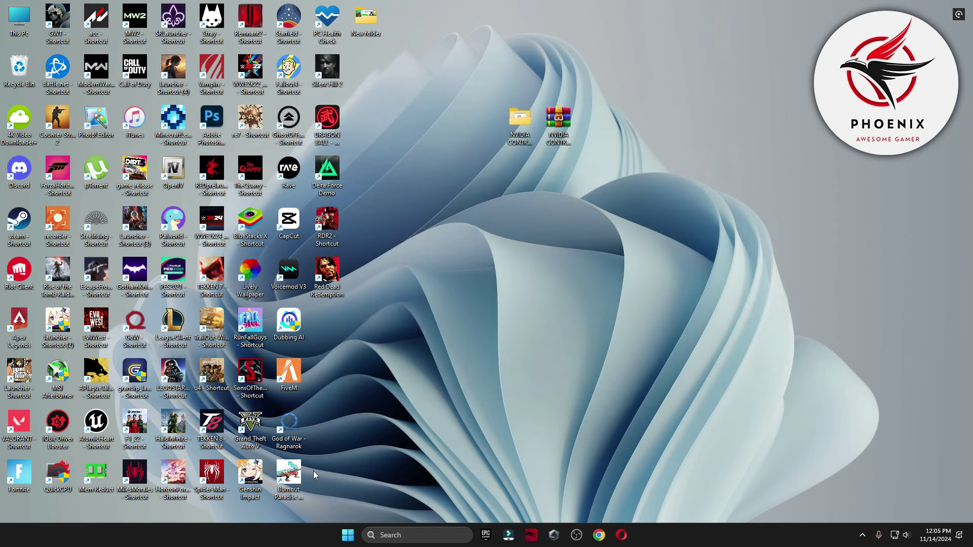
Restart the PC to apply the optimization changes
left_click(346, 542)
left_click(612, 500)
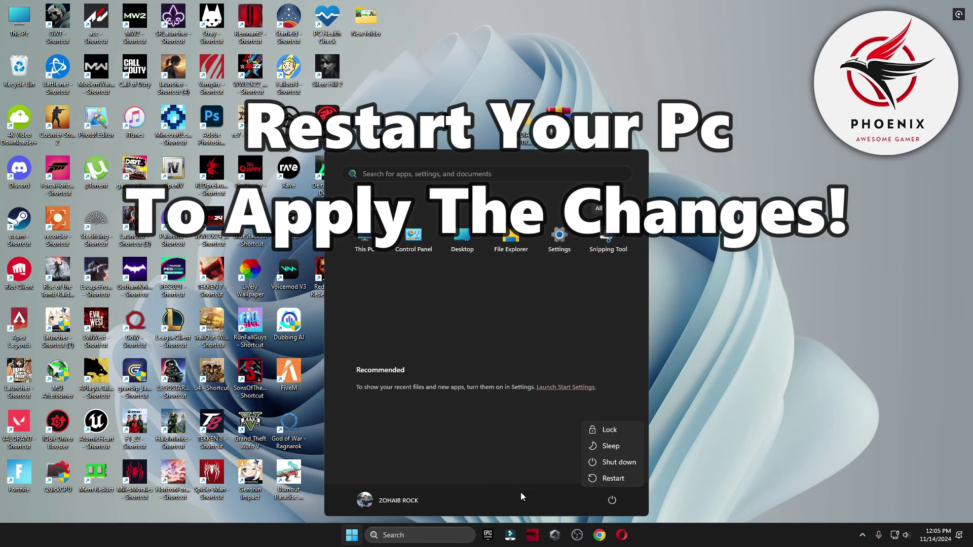
left_click(608, 478)
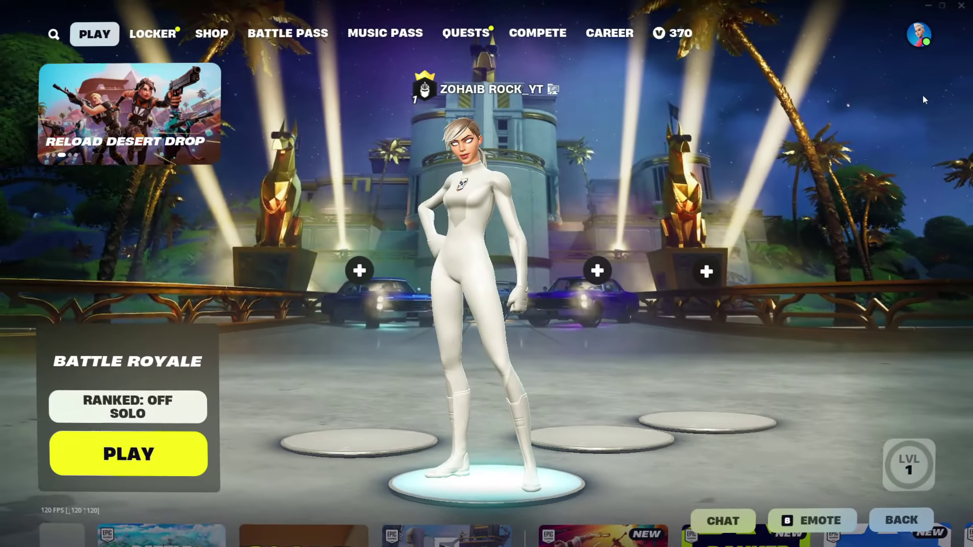
In Fortnite, review the video settings for display, graphics, performance-mode quality and advanced graphics, and return to the lobby
left_click(920, 34)
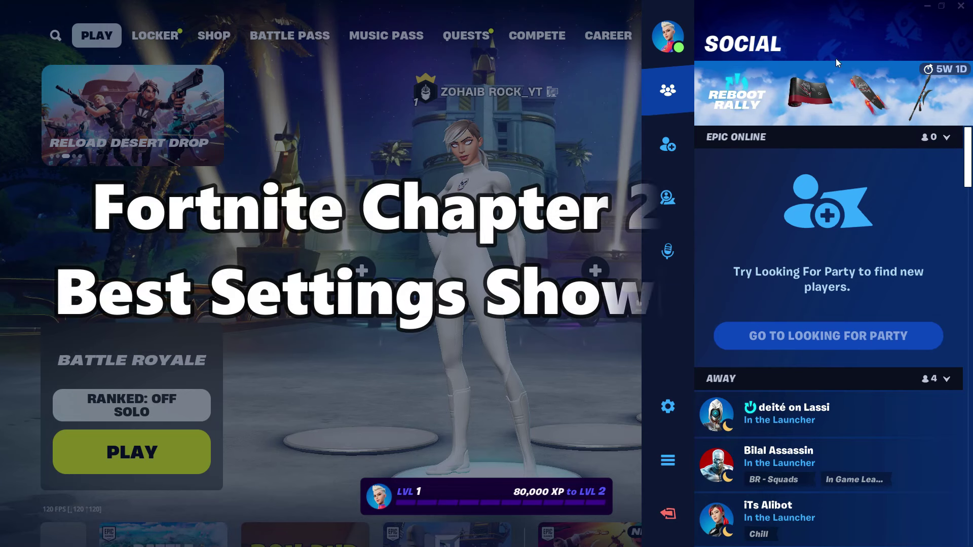
left_click(662, 404)
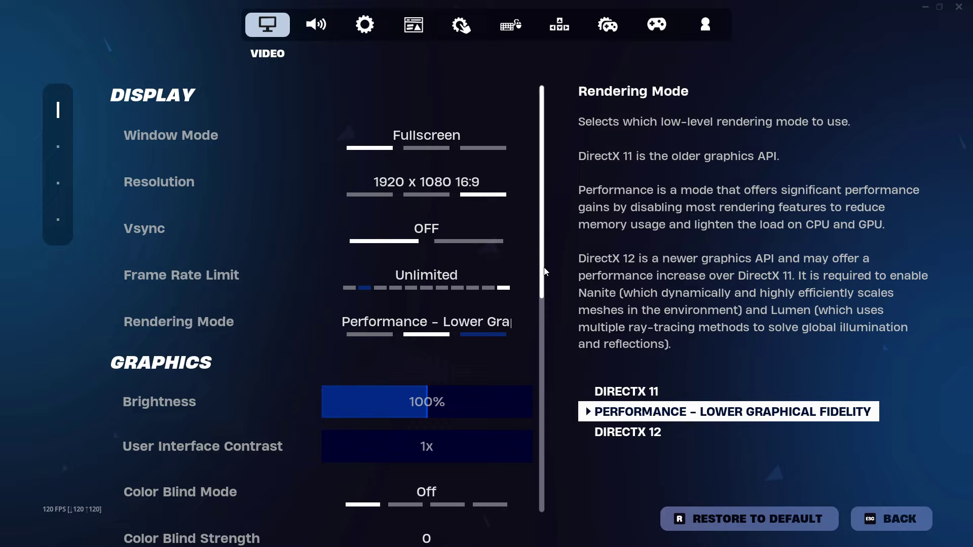
scroll(545, 273, "down", 4)
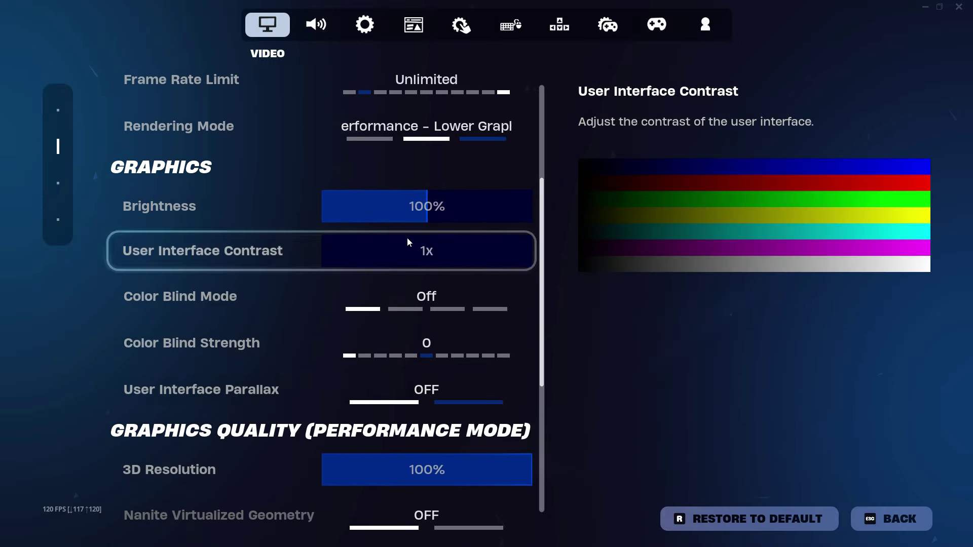
left_click_drag(543, 289, 541, 395)
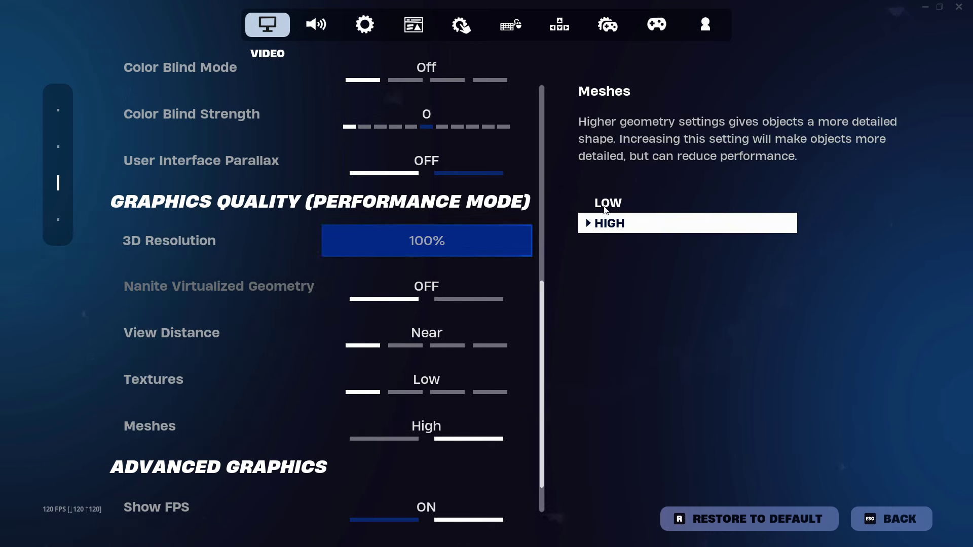
left_click_drag(547, 287, 543, 365)
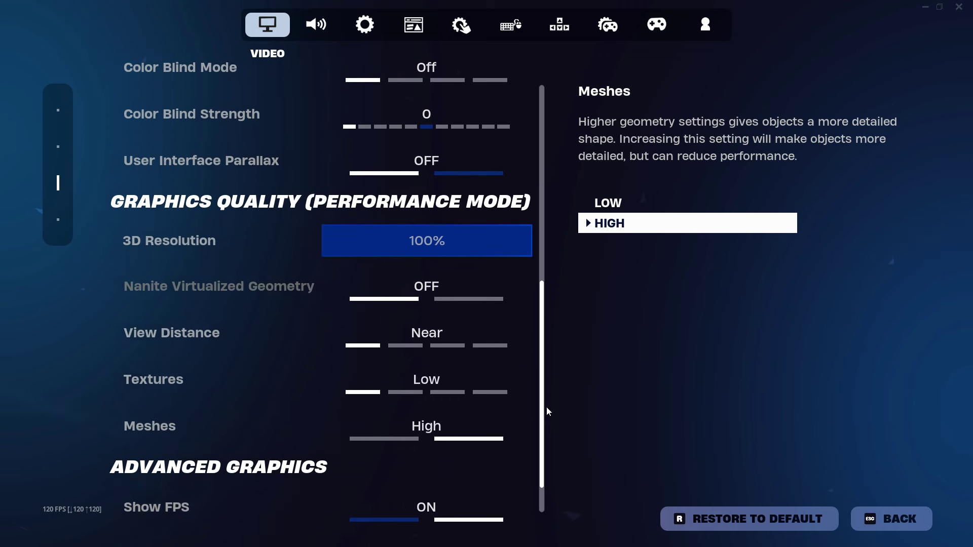
left_click(891, 519)
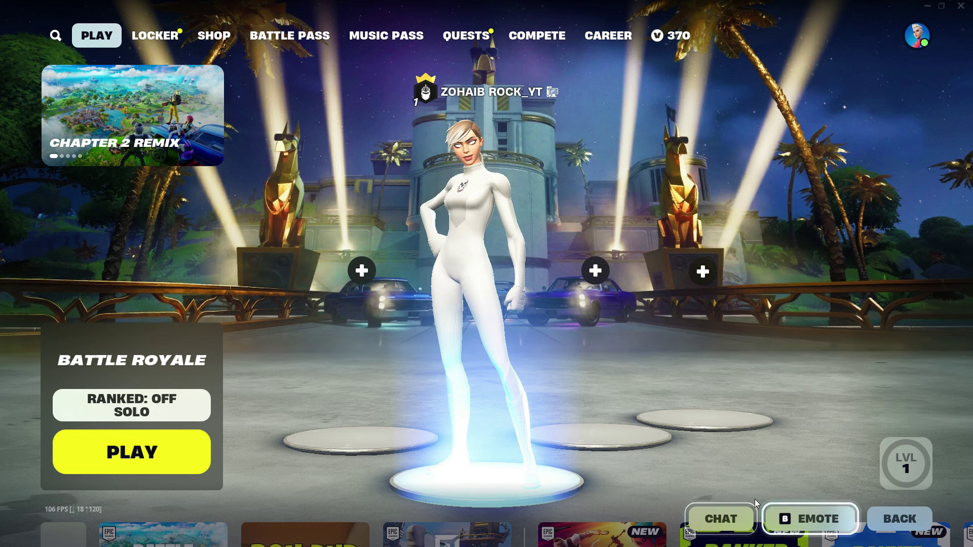